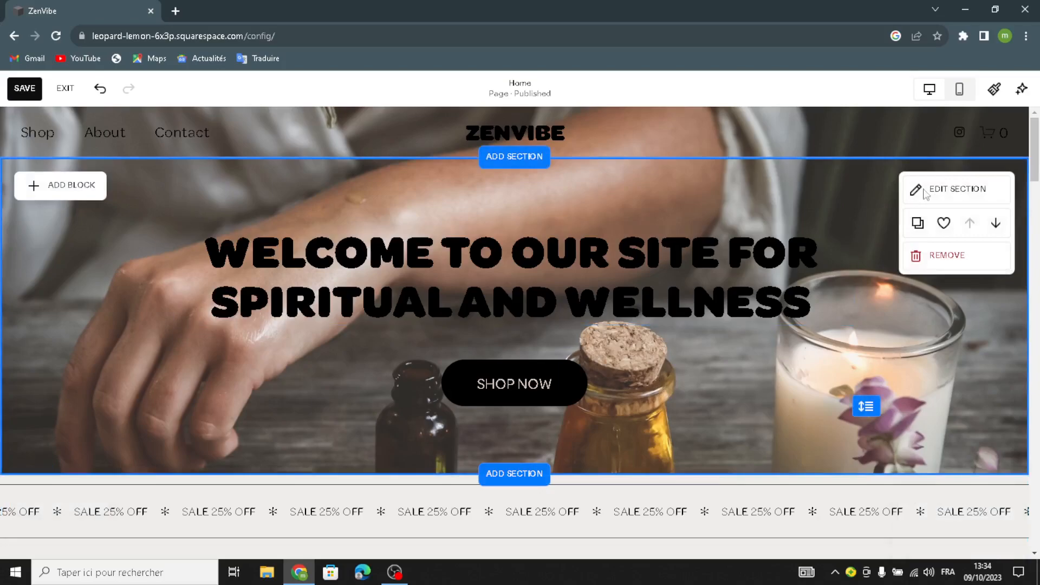
Step: Set both the page title and the navigation title of the Home page to "shop"
left_click(534, 122)
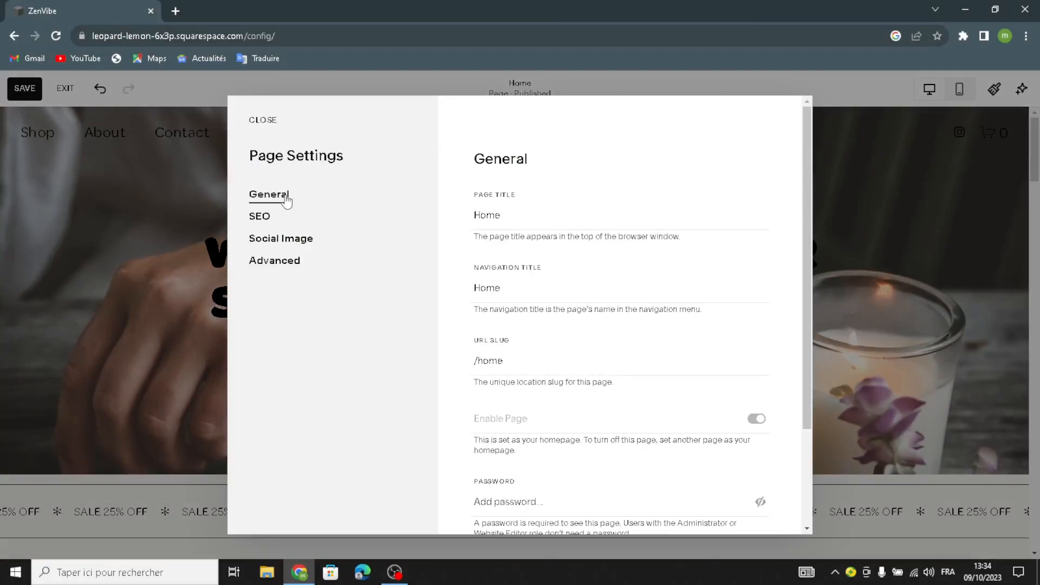
left_click_drag(506, 218, 443, 226)
left_click(521, 212)
left_click_drag(506, 218, 456, 225)
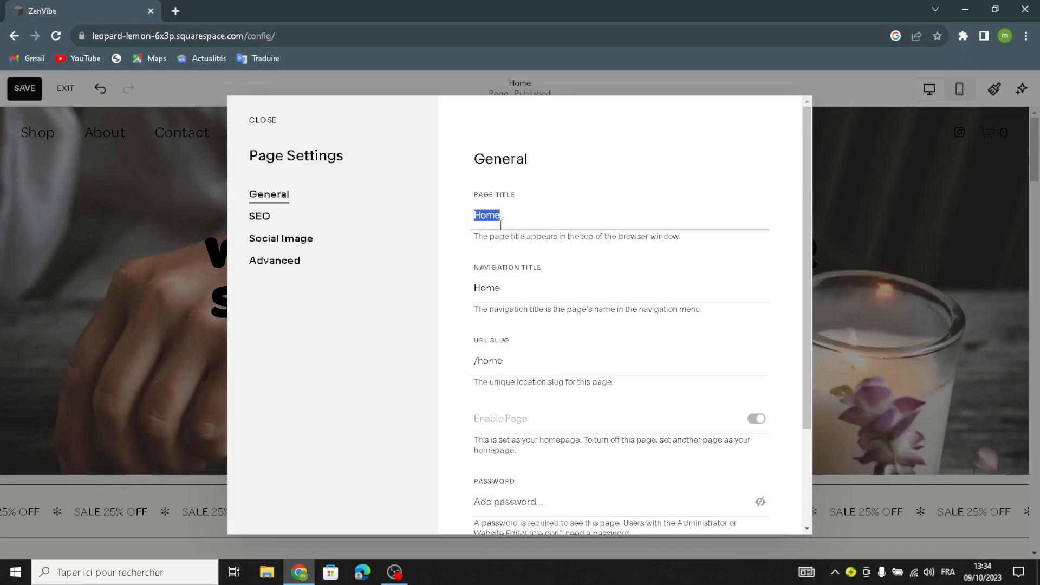
type("shop")
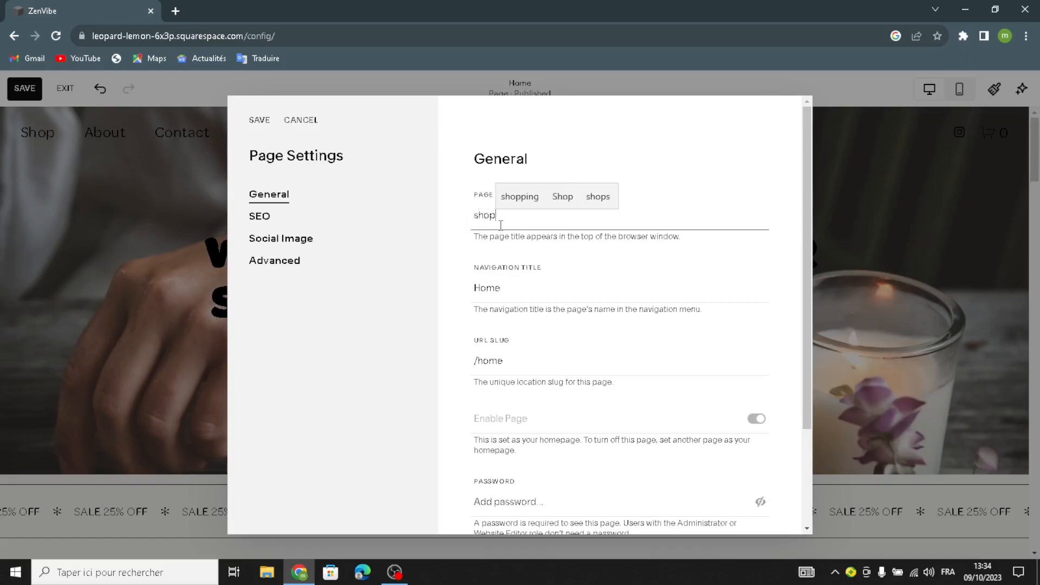
left_click_drag(526, 288, 478, 281)
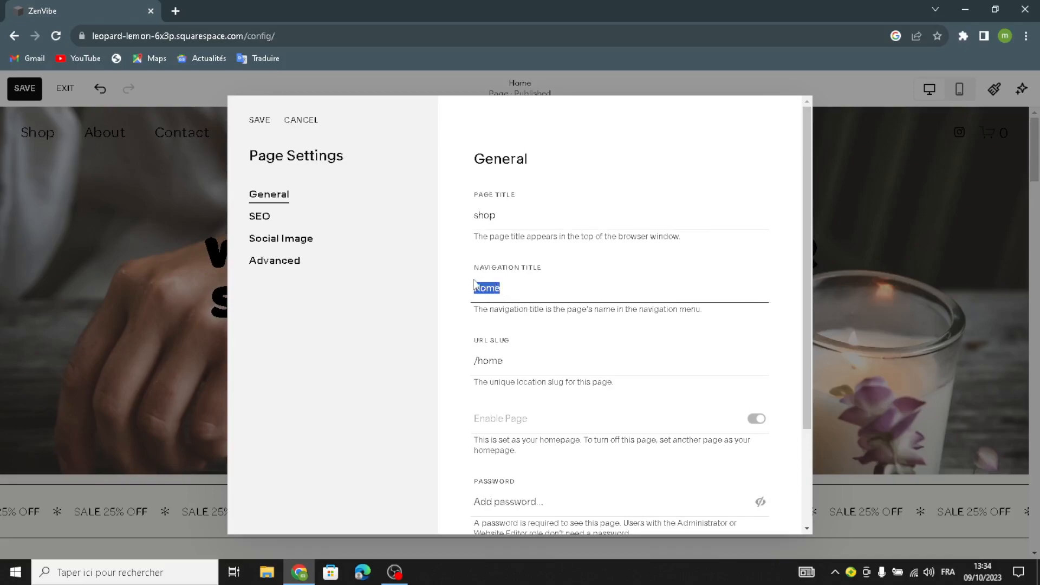
type("shop")
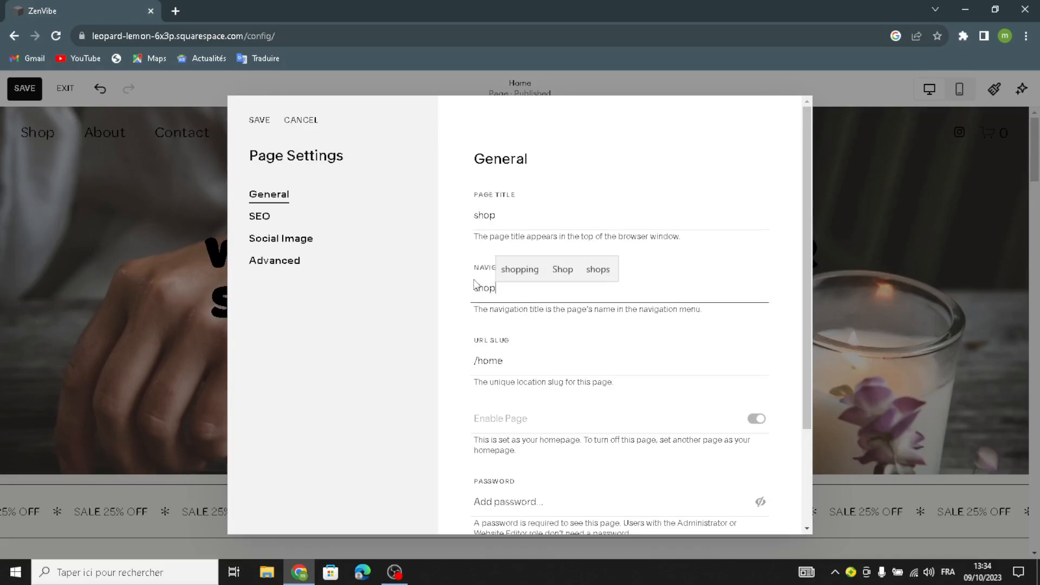
Step: Replace the page's URL slug with "shop" and save the page settings
left_click_drag(551, 365, 483, 364)
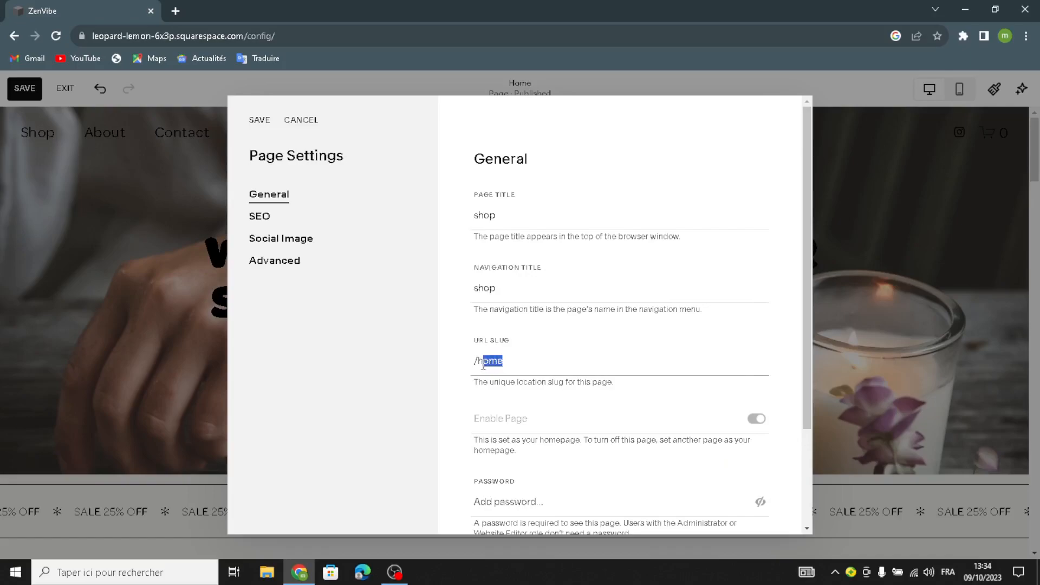
type("shop")
left_click(259, 121)
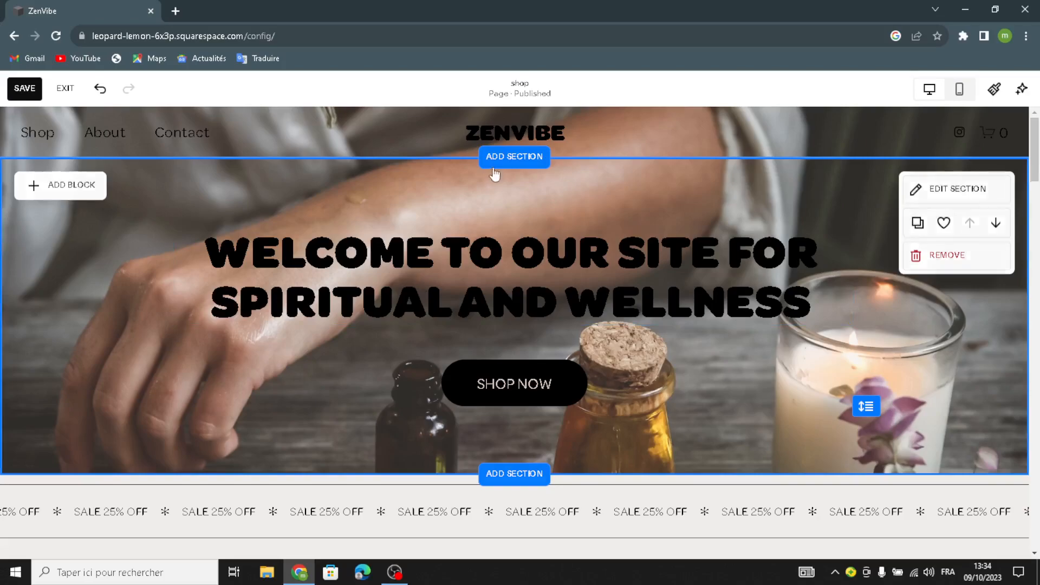
Step: Examine the header's site title field and the upload options for the logo and mobile logo images
left_click(493, 128)
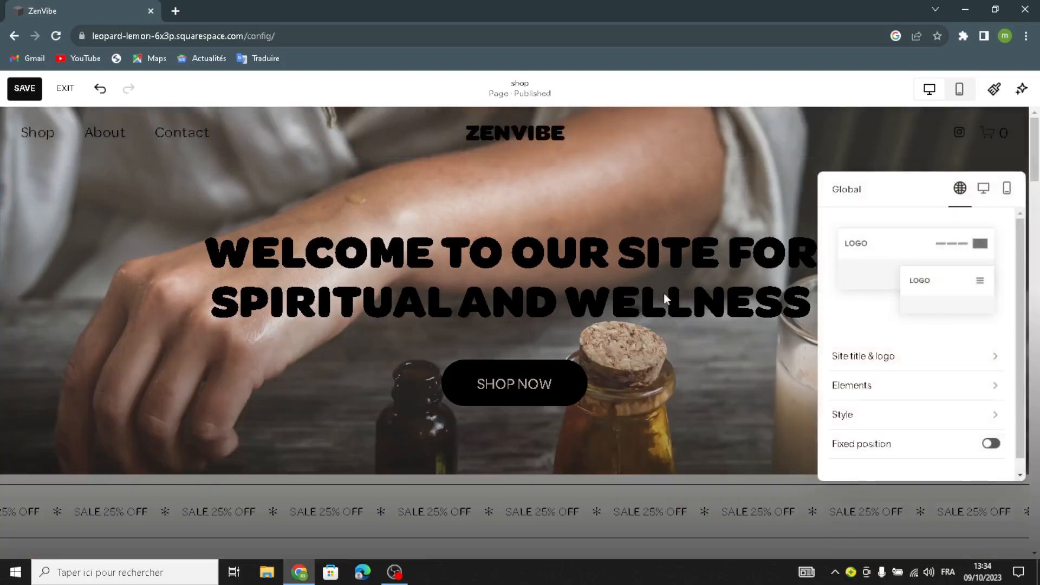
left_click(847, 358)
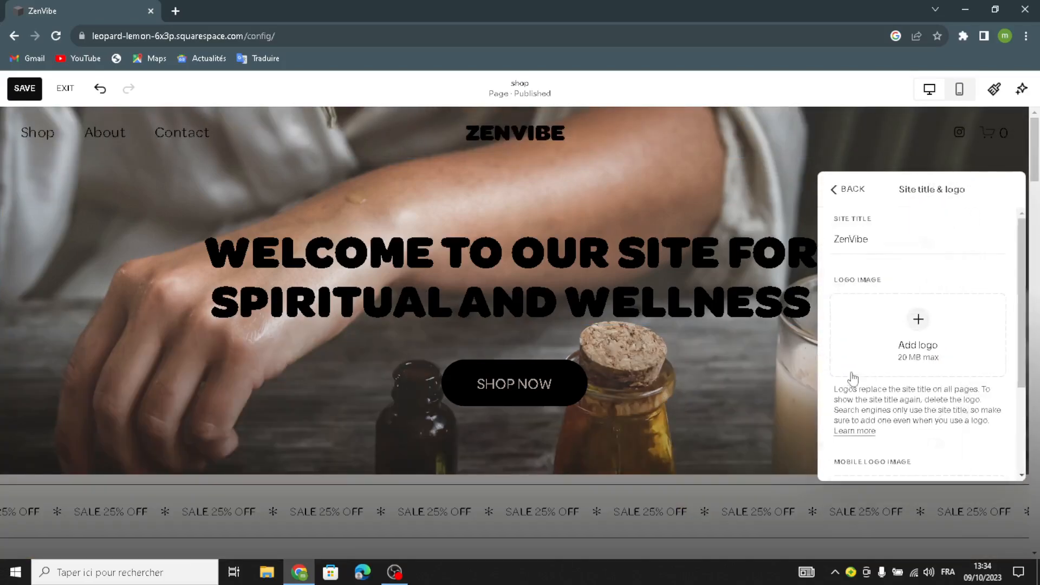
left_click(883, 242)
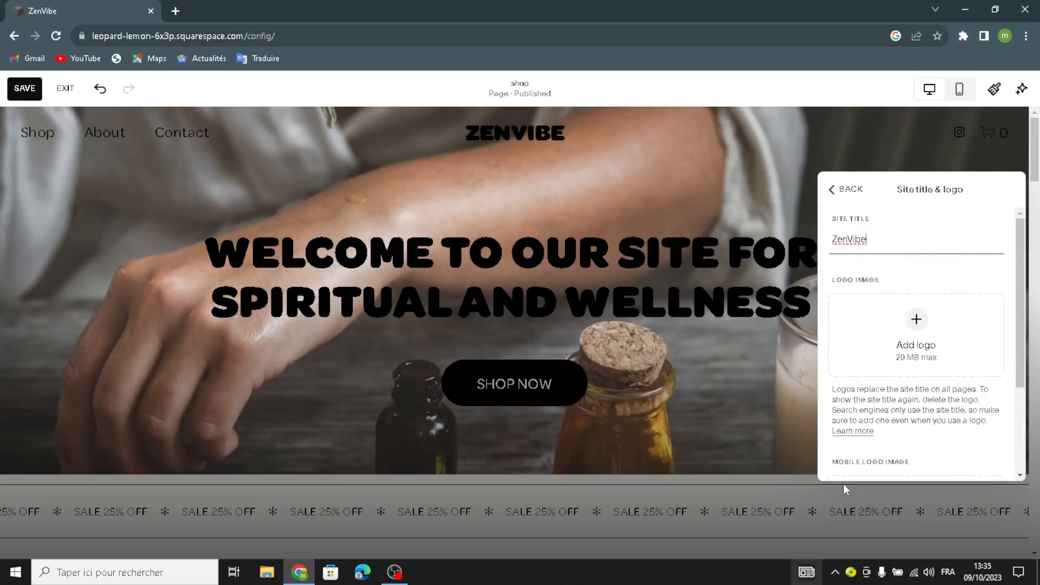
left_click(914, 336)
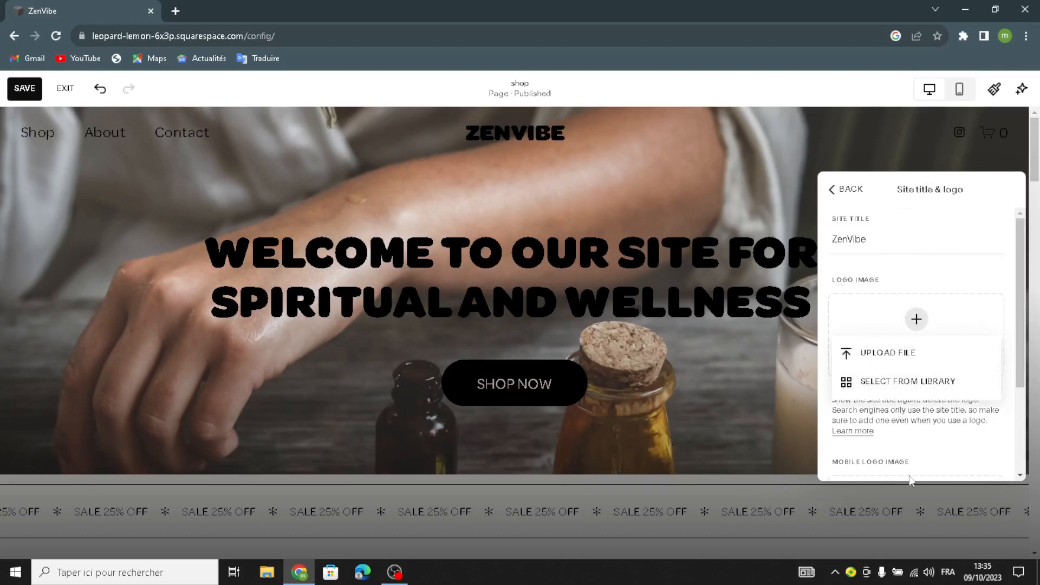
left_click(915, 449)
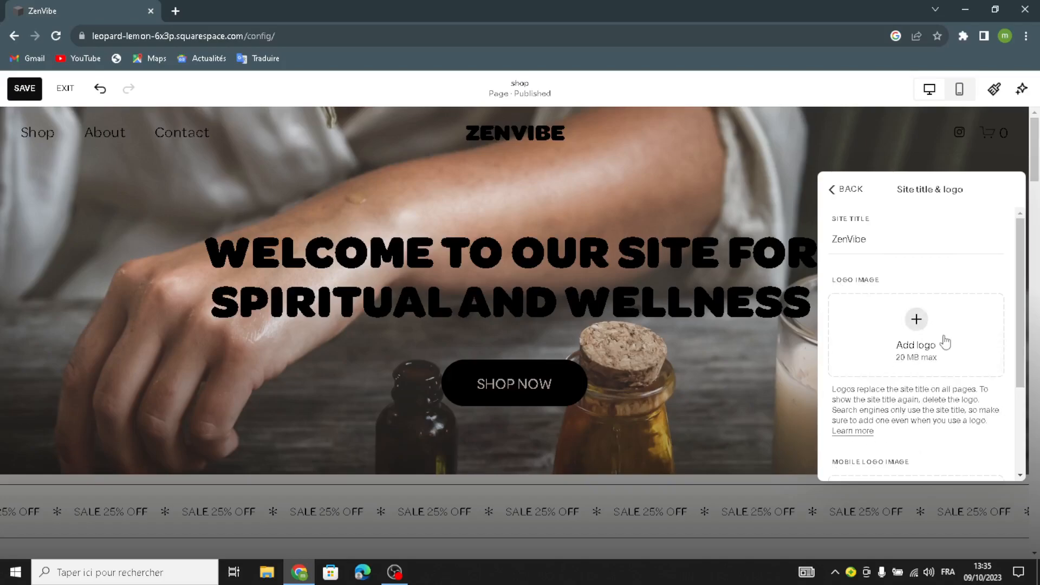
scroll(939, 398, "down", 3)
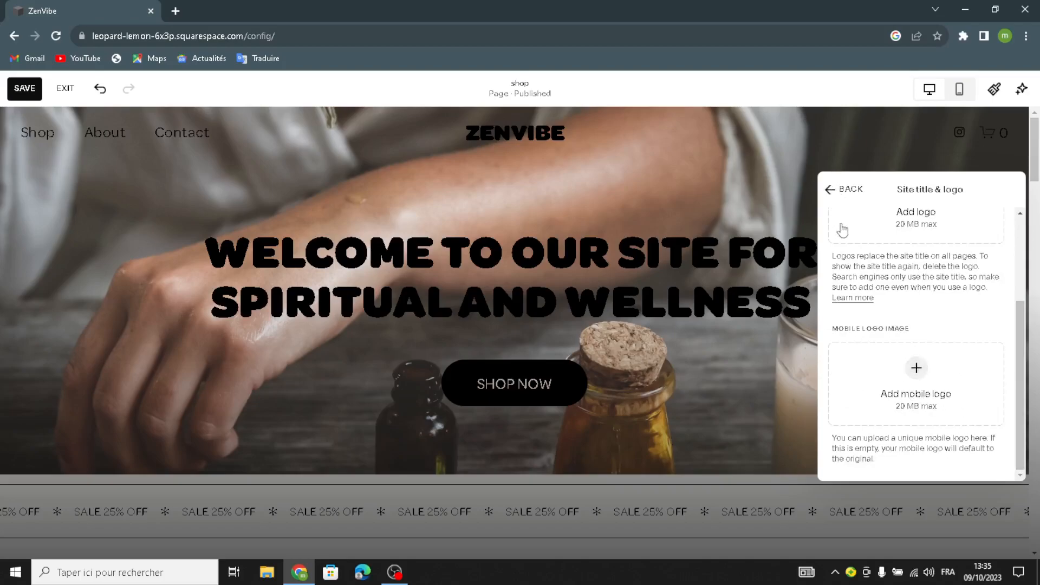
left_click(844, 189)
Step: Enable the Get Started button among the header elements and check the list of social links
left_click(861, 385)
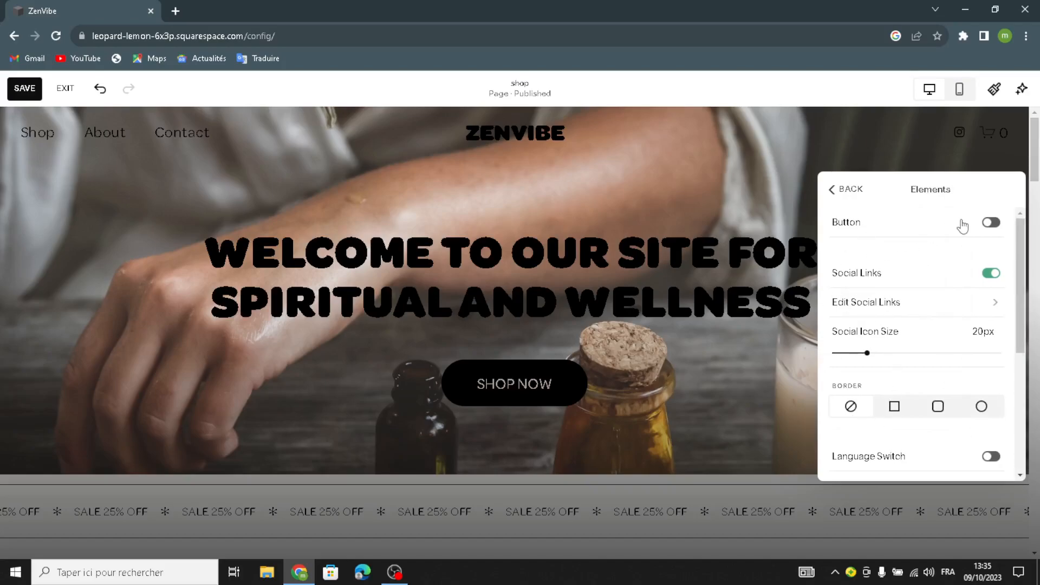
left_click(990, 224)
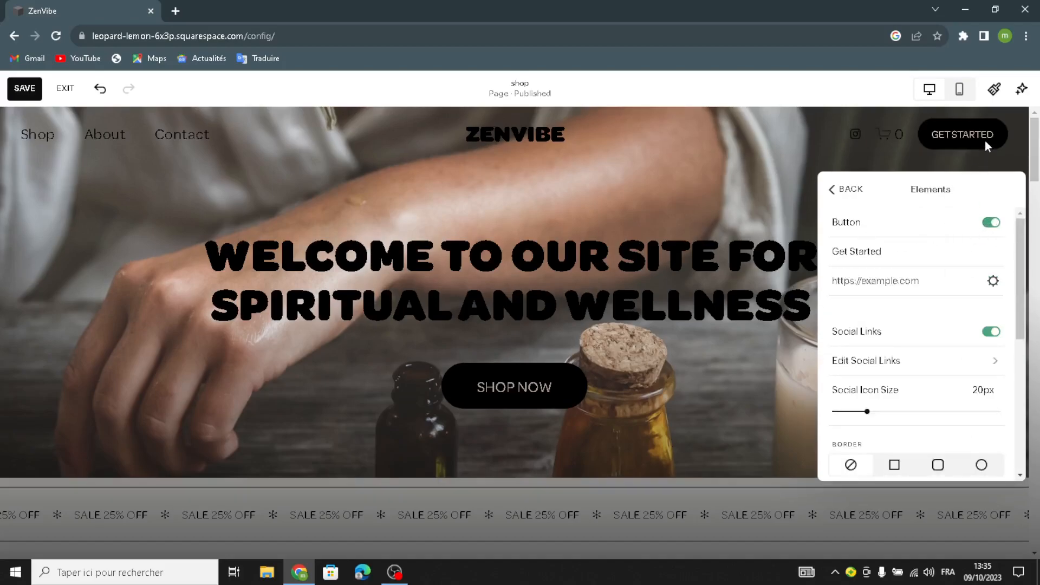
left_click(899, 247)
left_click_drag(849, 252, 931, 264)
left_click(959, 255)
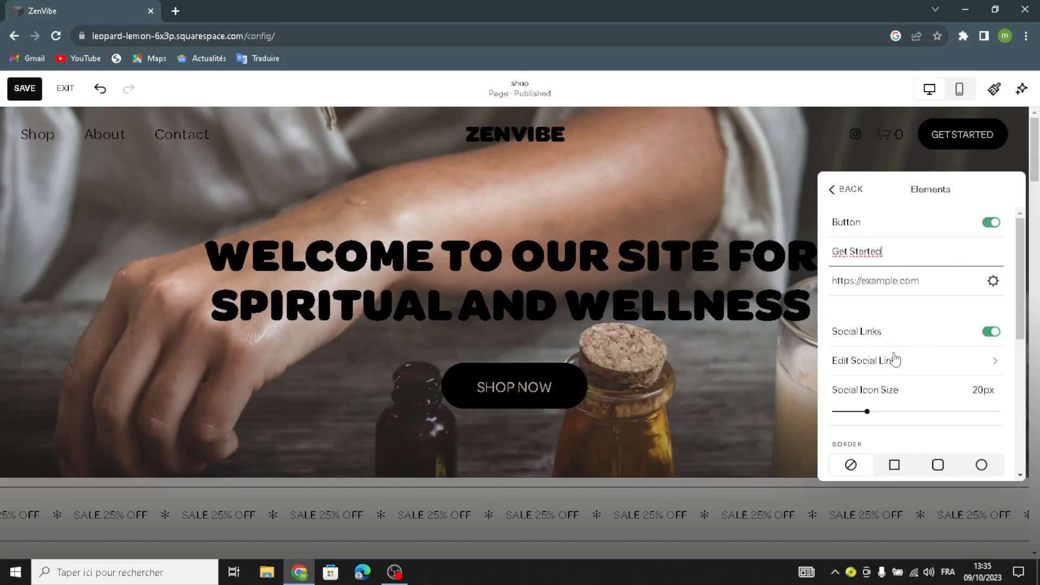
left_click(853, 372)
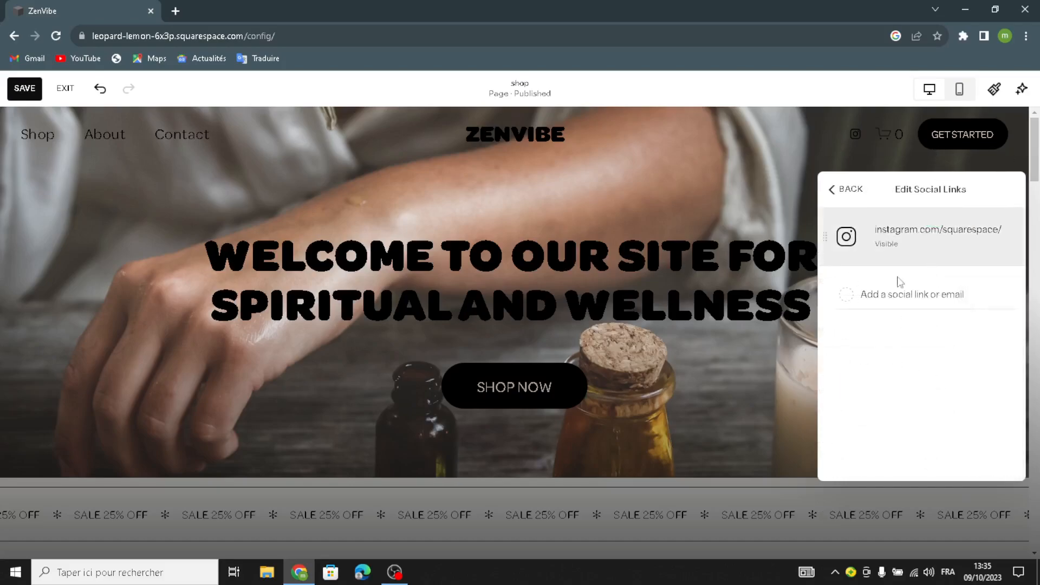
left_click(832, 190)
Step: Change the header's cart icon to the solid black basket and return to the global header settings
scroll(907, 397, "down", 3)
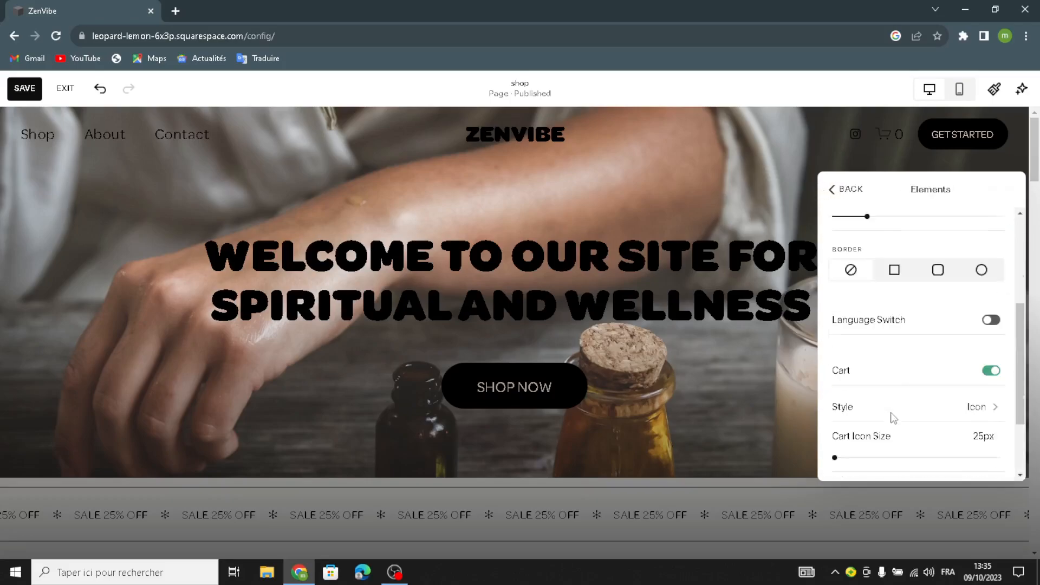
scroll(878, 443, "down", 1)
left_click(942, 358)
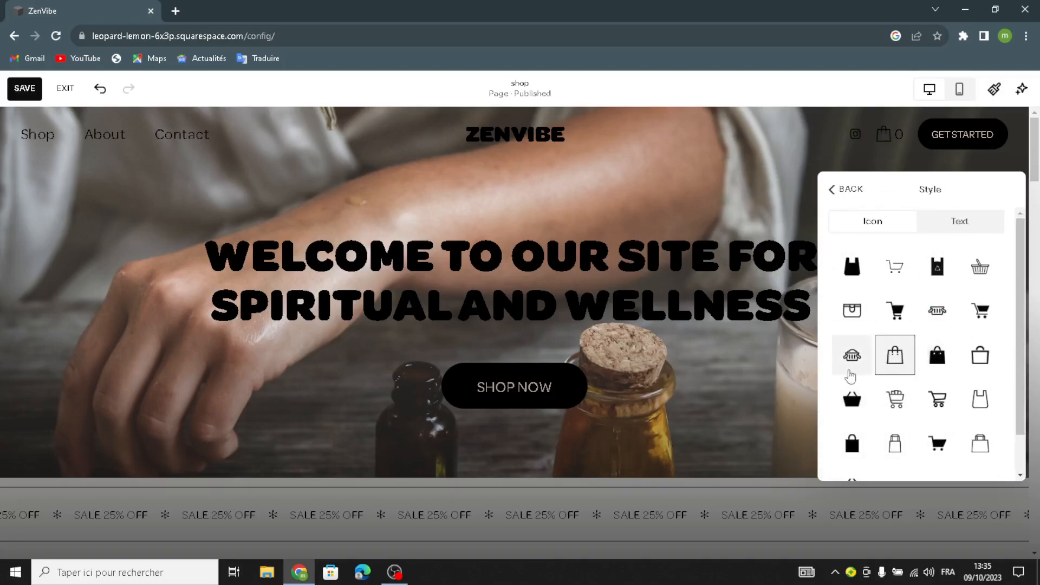
left_click(852, 399)
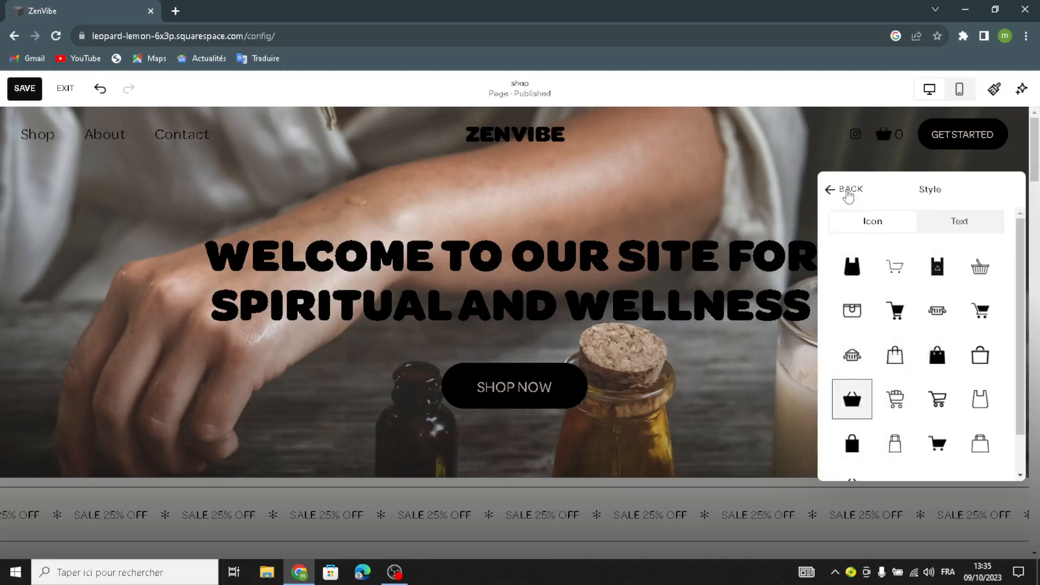
left_click(848, 193)
scroll(899, 417, "down", 3)
scroll(899, 413, "down", 2)
left_click(832, 191)
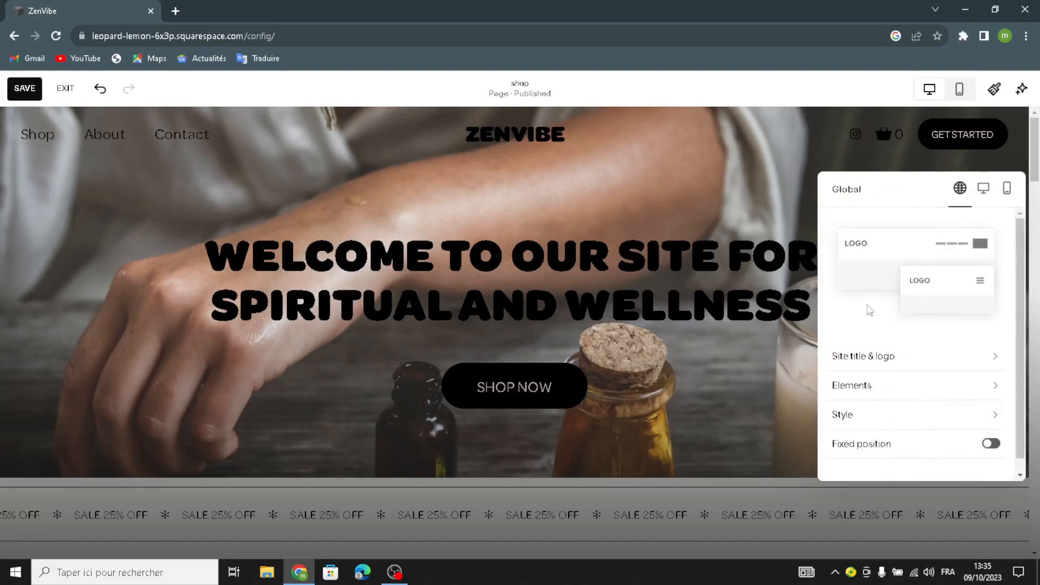
Step: Try the Theme style on the header, switch it back to Dynamic, and leave header editing
left_click(867, 426)
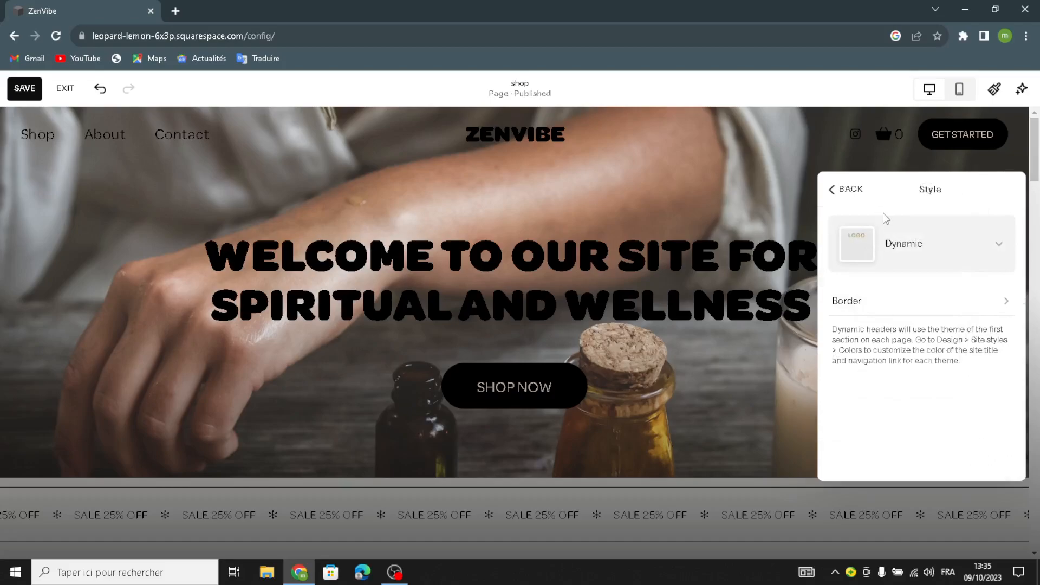
left_click(896, 251)
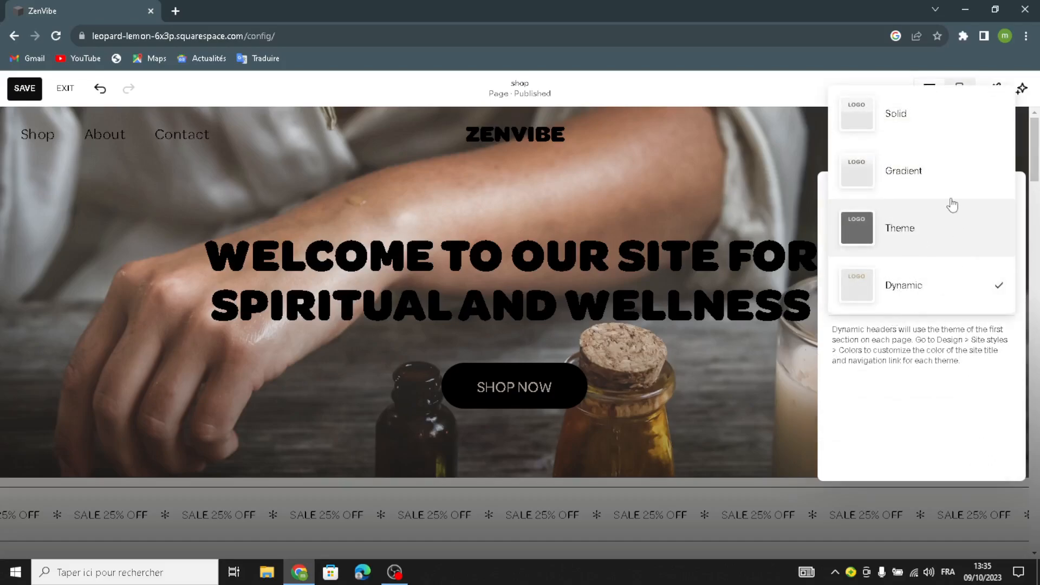
left_click(876, 204)
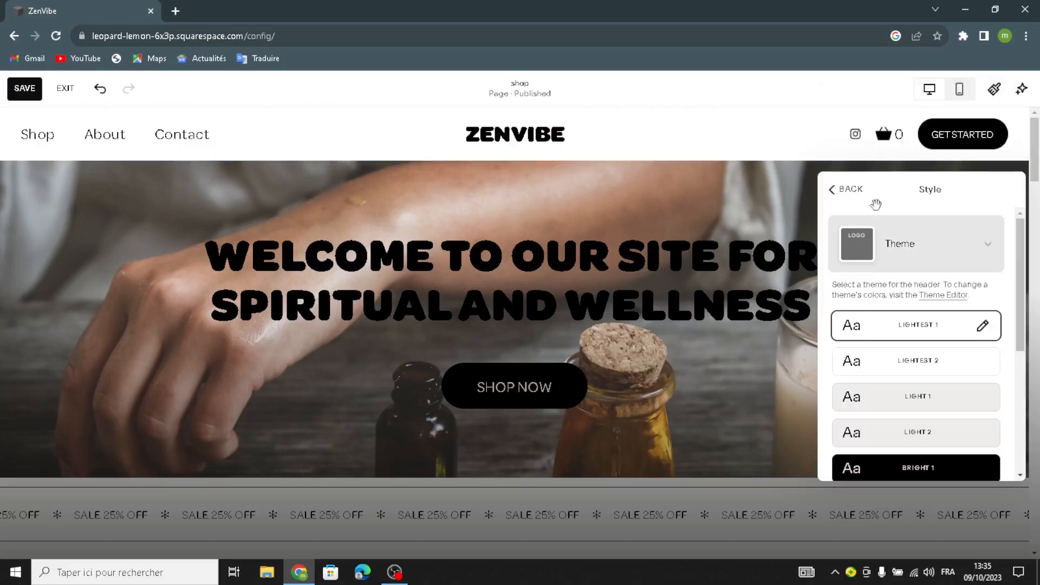
left_click(830, 188)
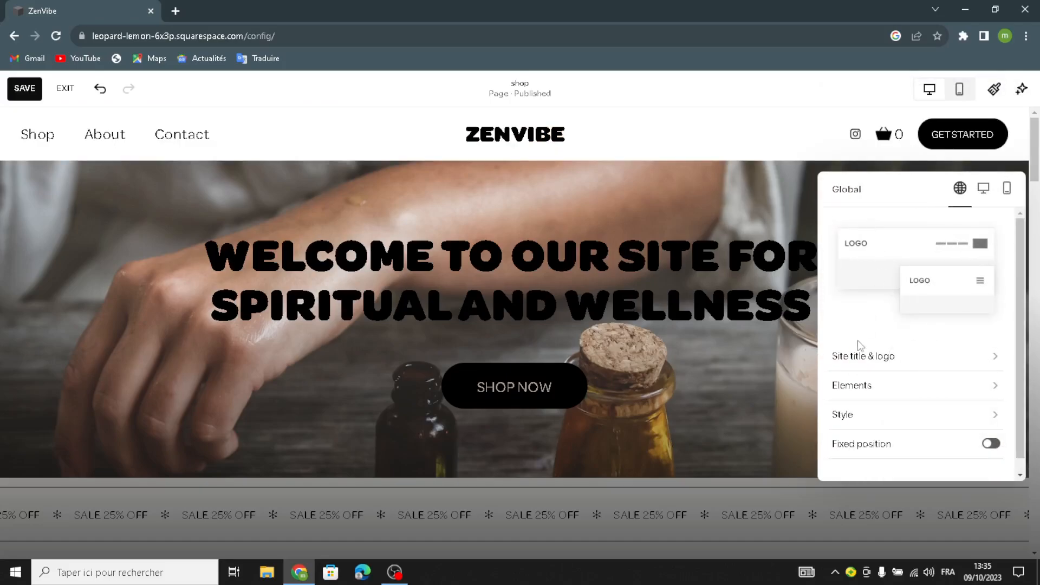
left_click(855, 416)
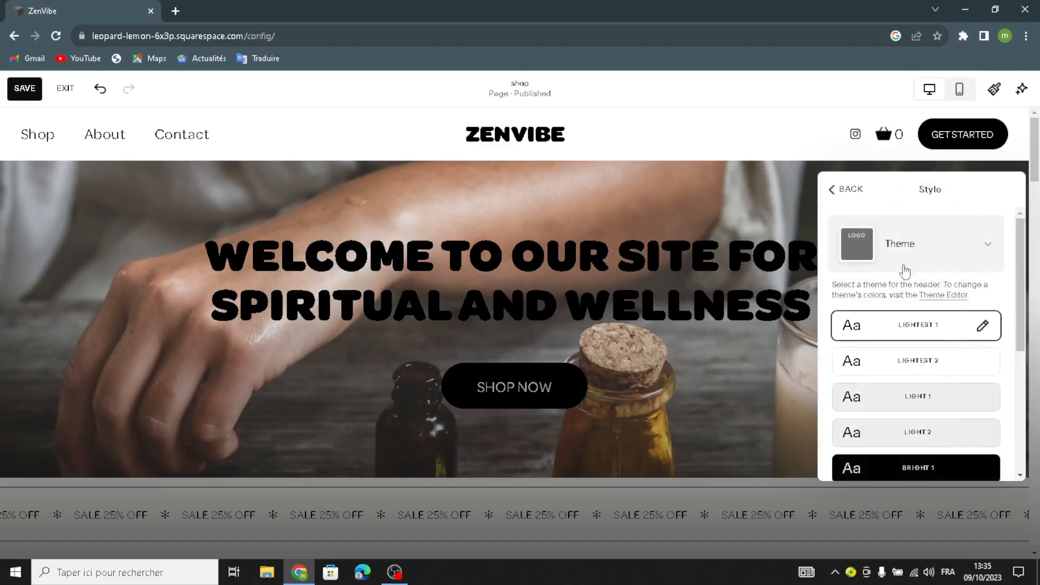
left_click(902, 268)
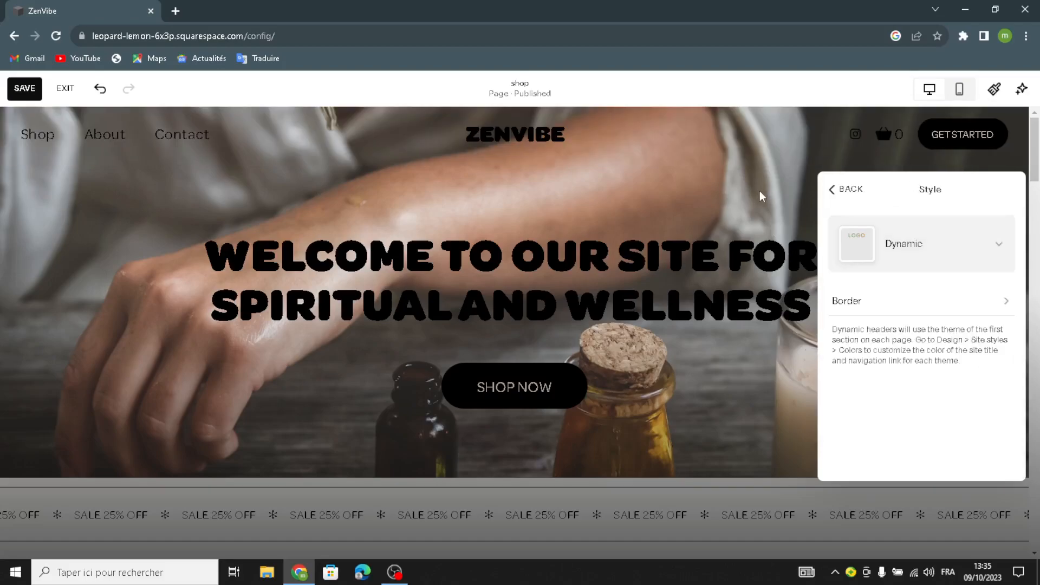
left_click(759, 190)
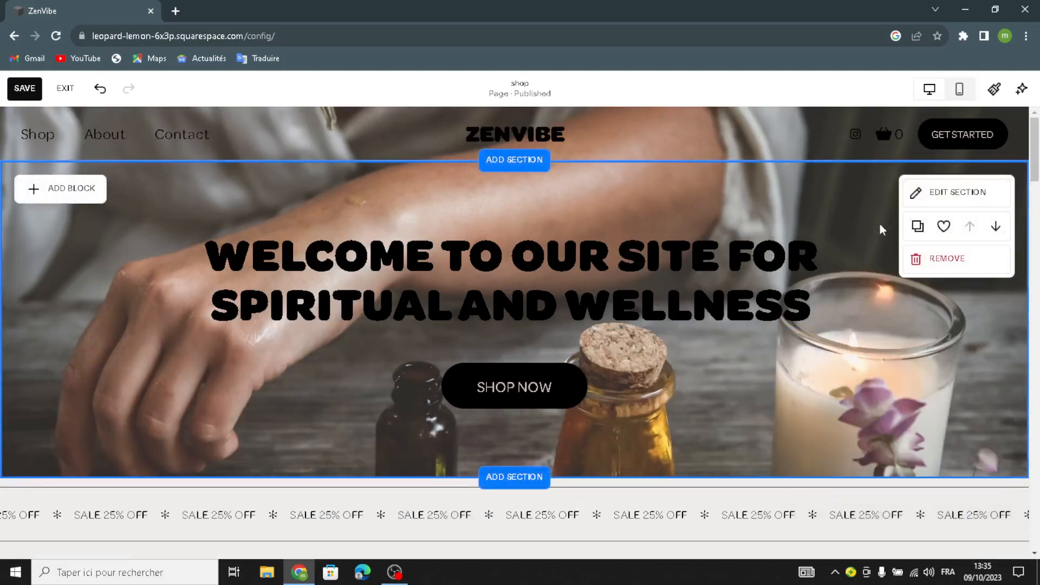
Step: Add a third text item to the scrolling SALE 25% OFF banner below the welcome section
scroll(828, 350, "down", 1)
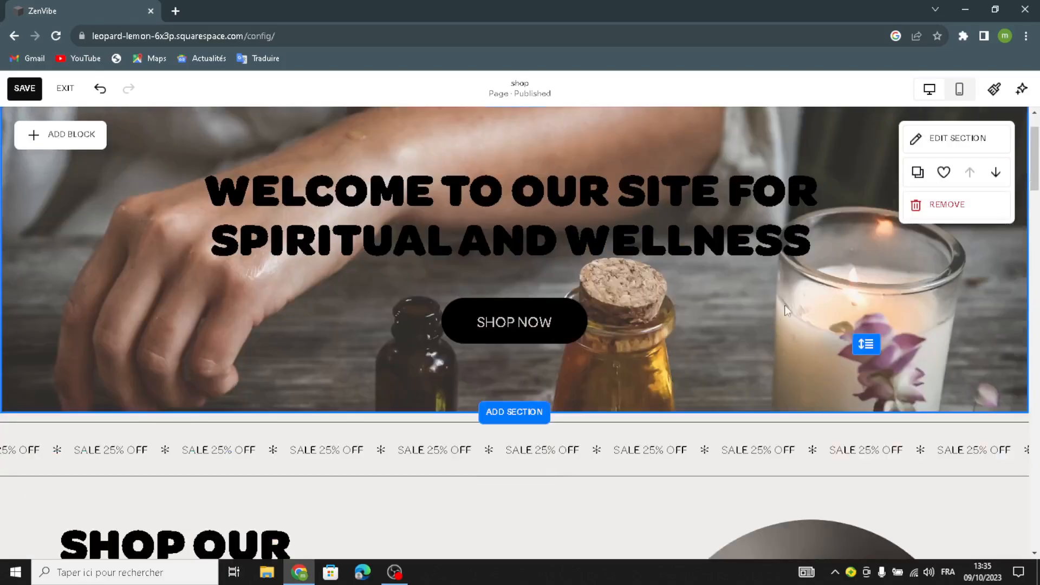
left_click(368, 447)
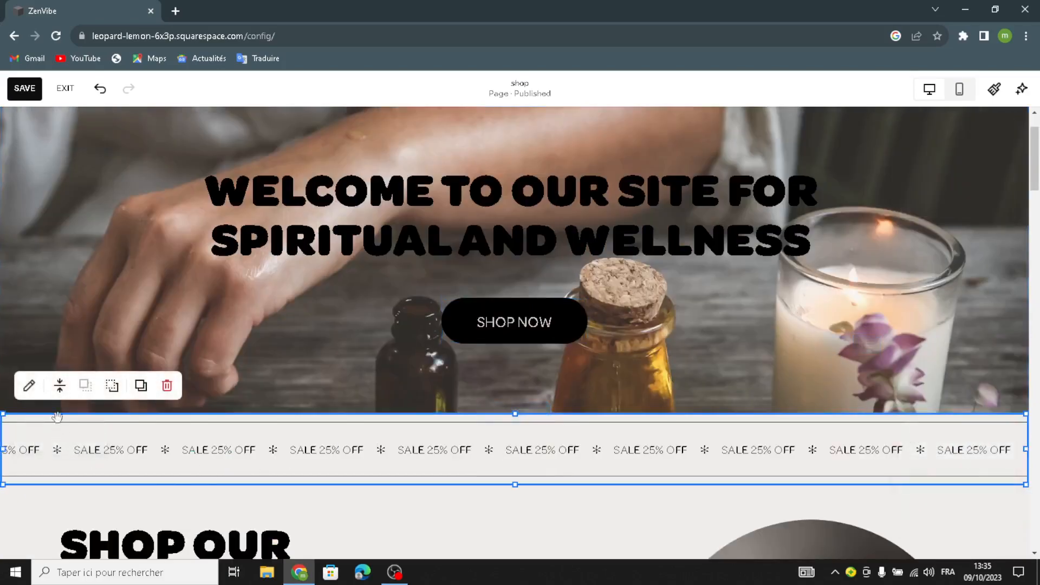
left_click(29, 386)
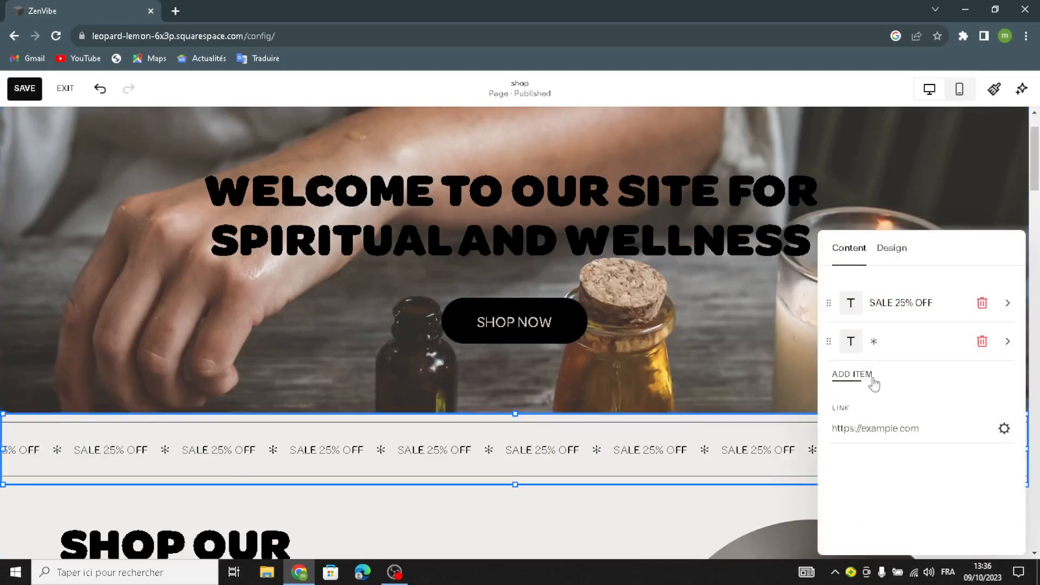
left_click(853, 376)
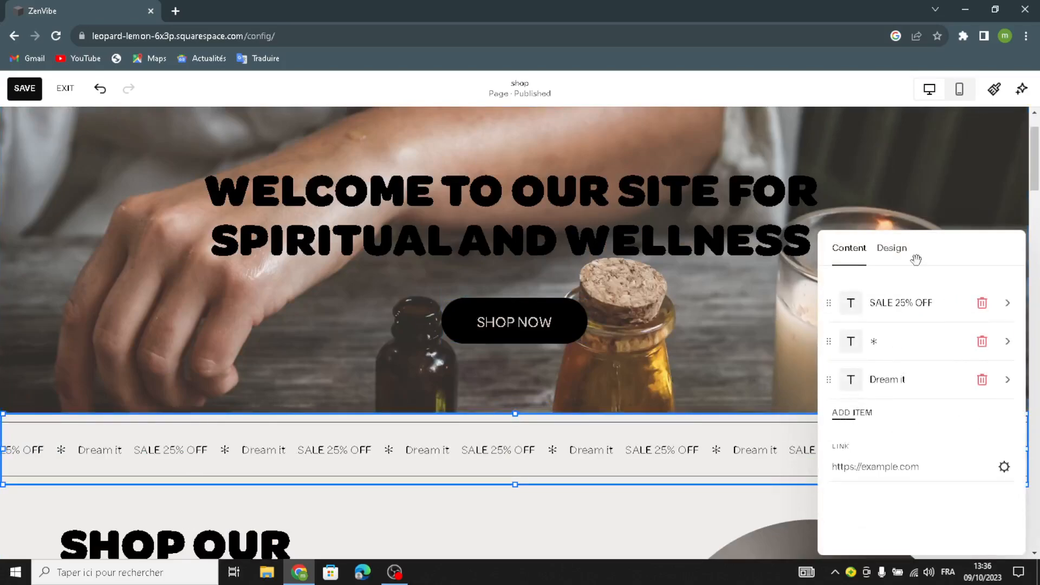
Step: Raise the scrolling banner's wave intensity to the third notch and set its wave width to L
left_click(895, 256)
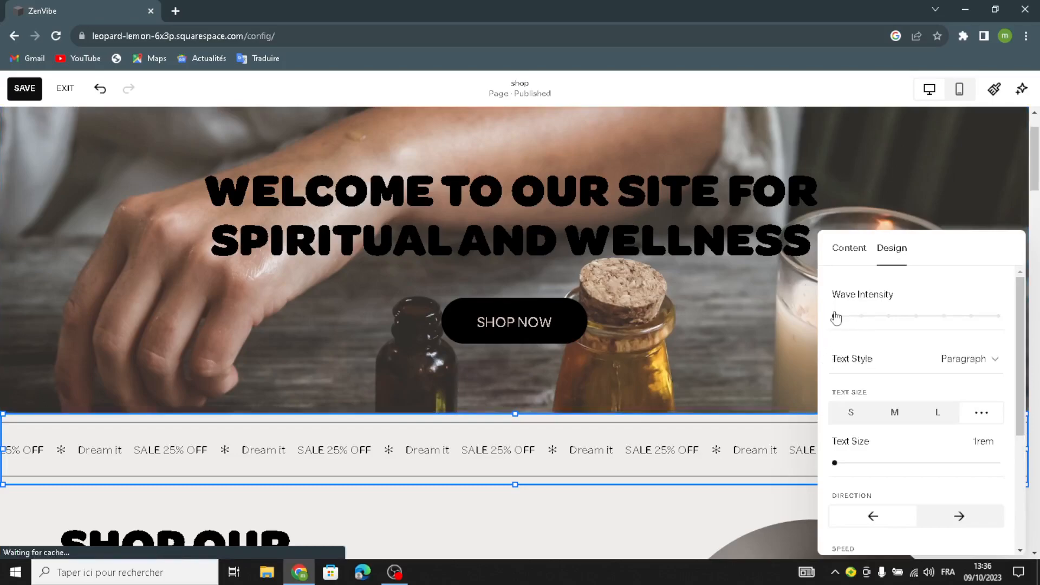
left_click_drag(835, 316, 889, 315)
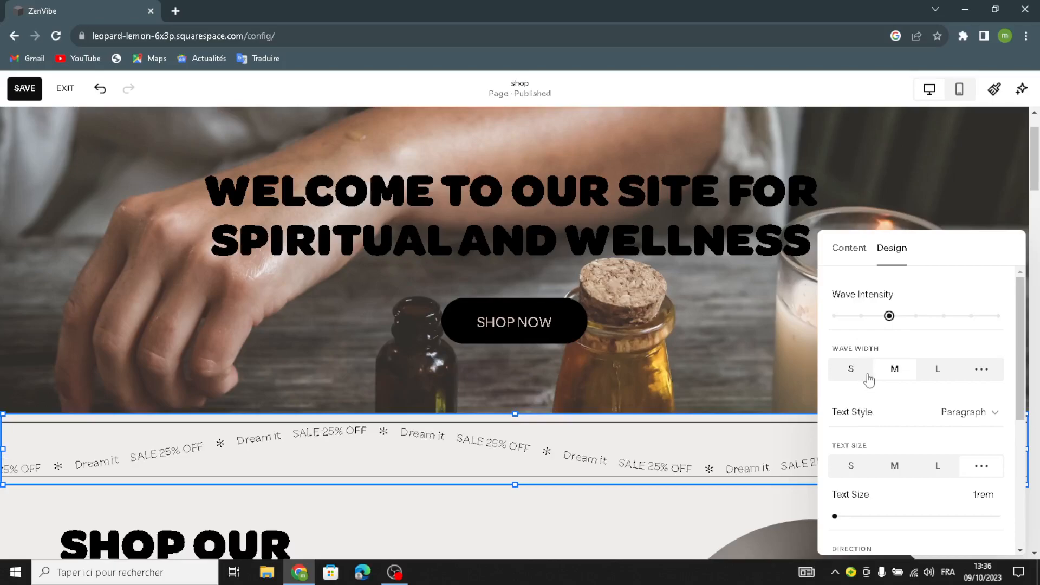
left_click(933, 378)
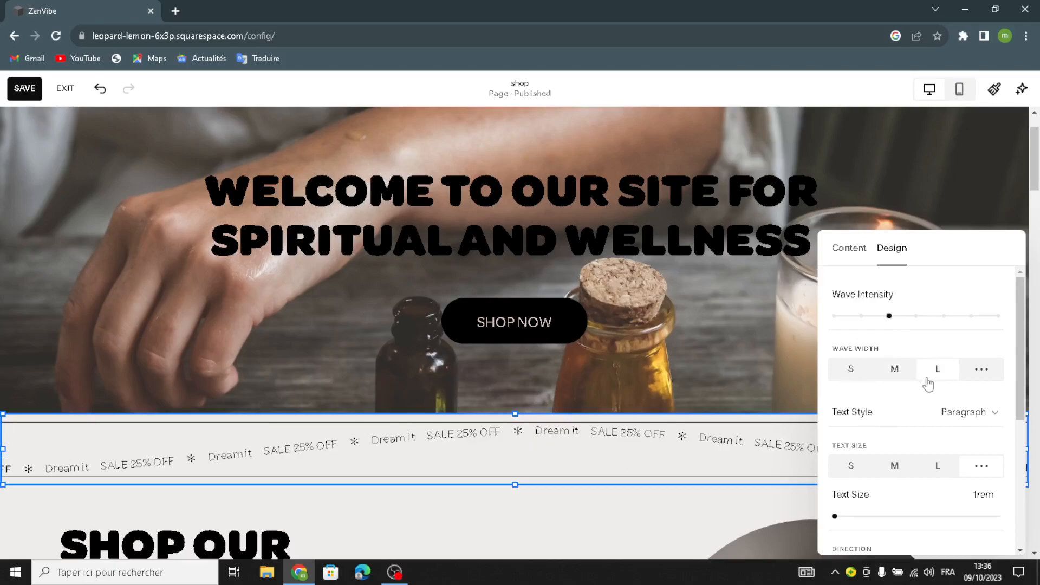
Step: Set the scrolling banner's wave width to M, try text size L, then settle on text size S and close the settings
left_click(903, 379)
scroll(948, 507, "down", 1)
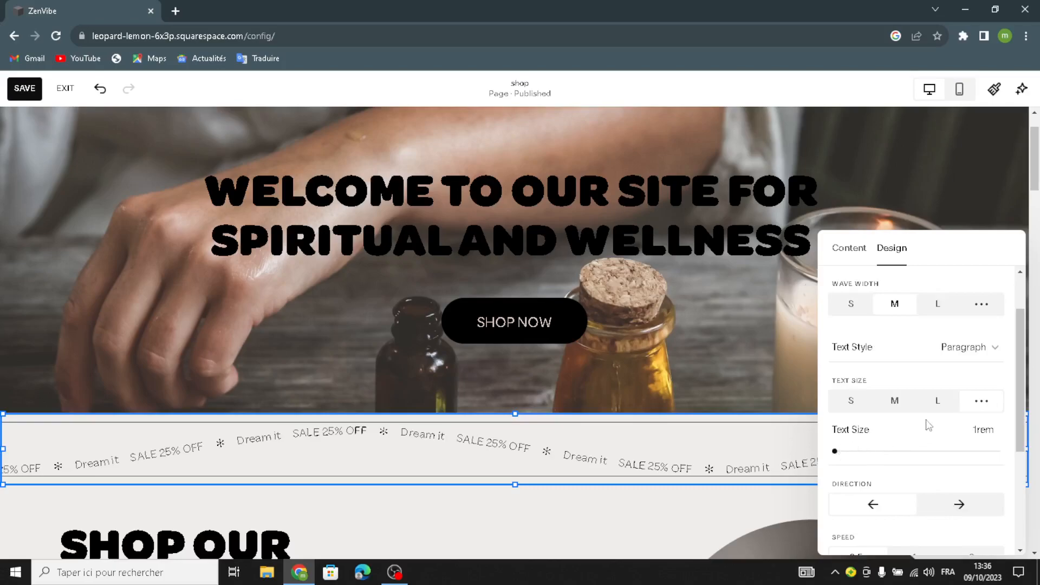
left_click(937, 402)
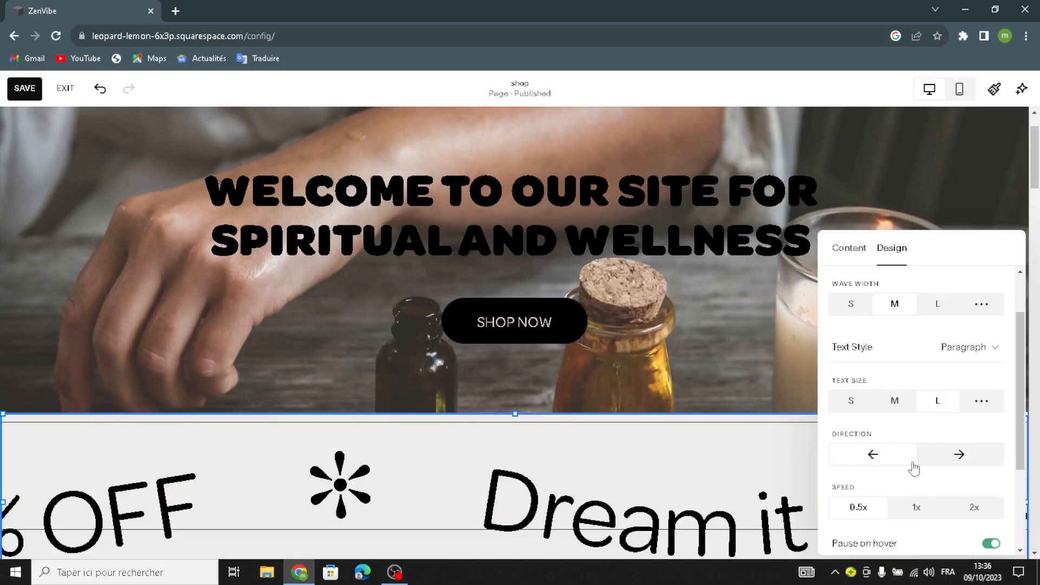
left_click(862, 404)
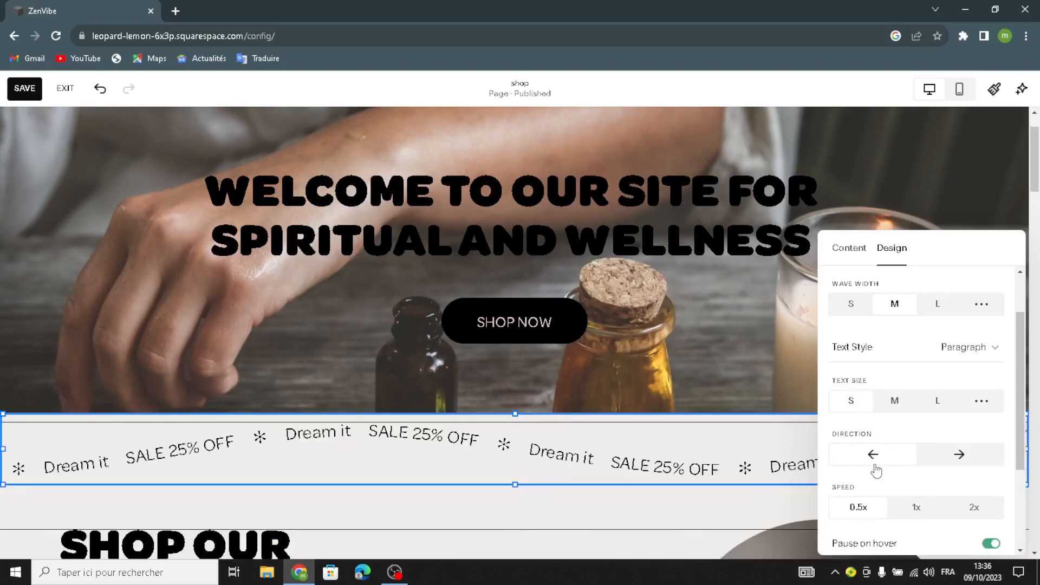
scroll(872, 444, "down", 2)
scroll(888, 461, "up", 2)
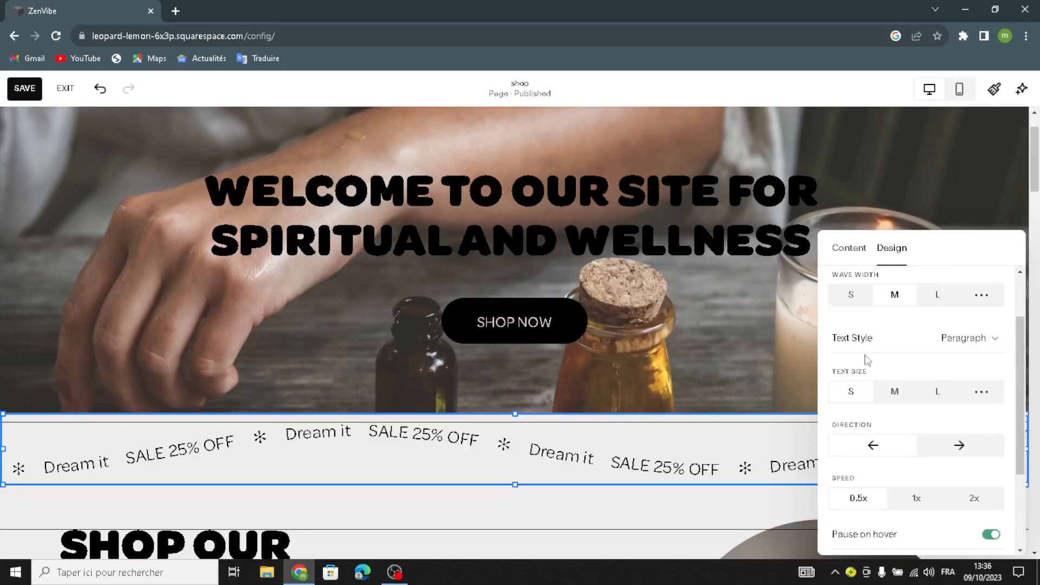
left_click(806, 286)
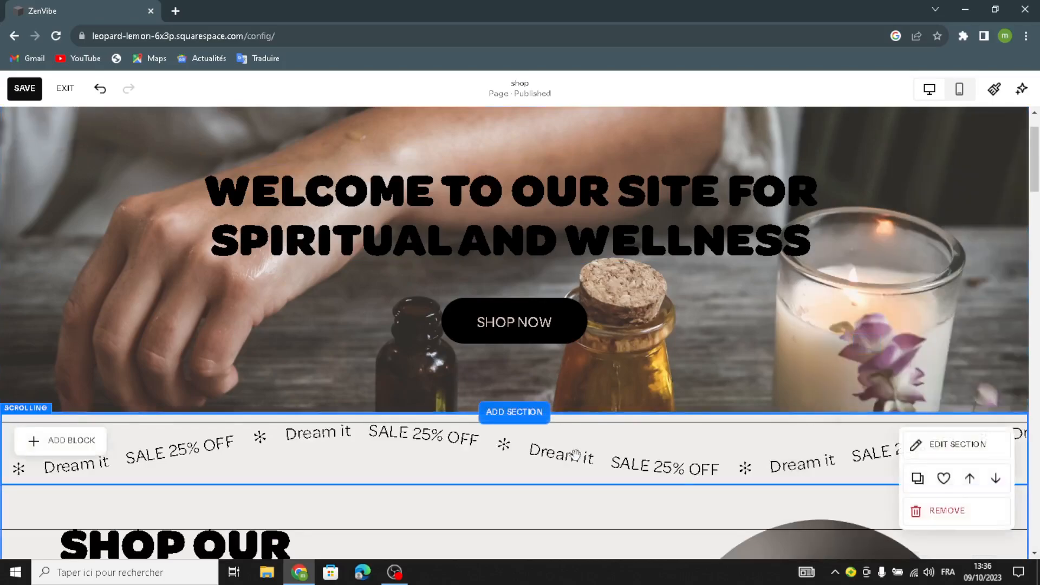
Step: Delete the arched image of the red box from the Shop Our Product section
scroll(575, 456, "down", 5)
scroll(658, 440, "down", 2)
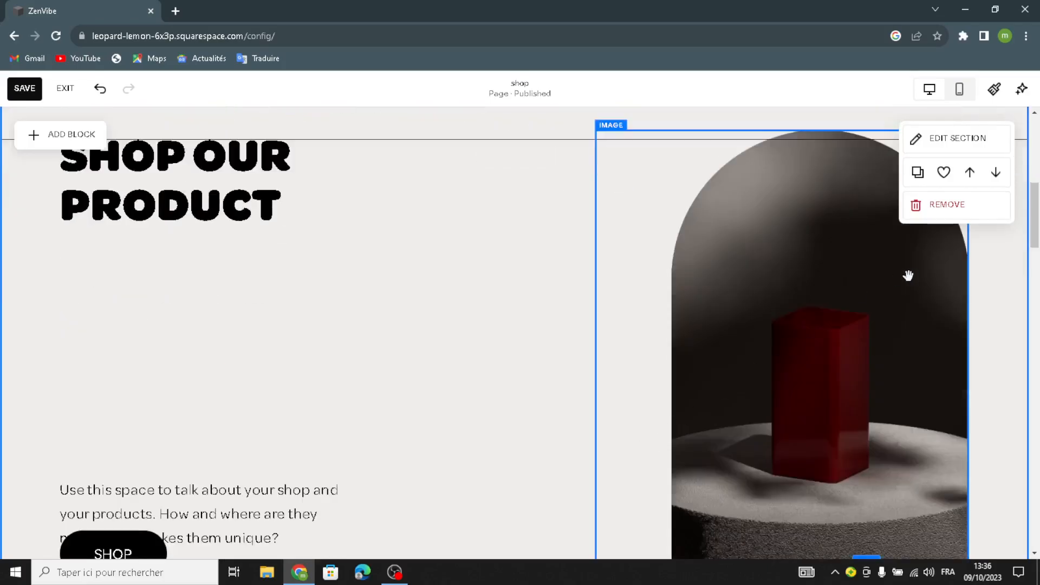
left_click(826, 281)
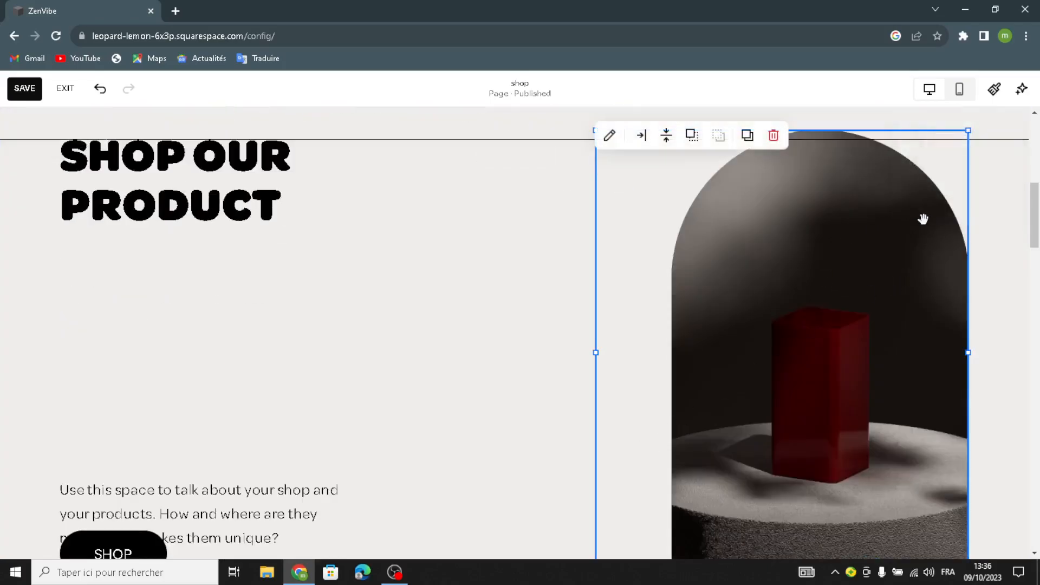
left_click(773, 135)
Step: Reopen the scrolling sale banner's design settings and set its wave width to S
scroll(352, 297, "down", 1)
scroll(156, 261, "up", 2)
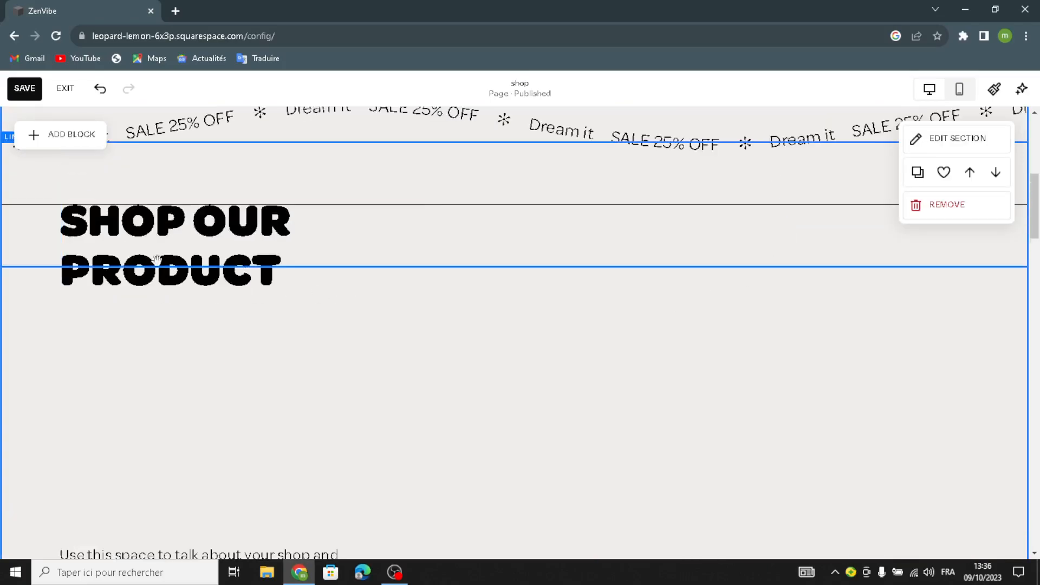
scroll(366, 255, "up", 2)
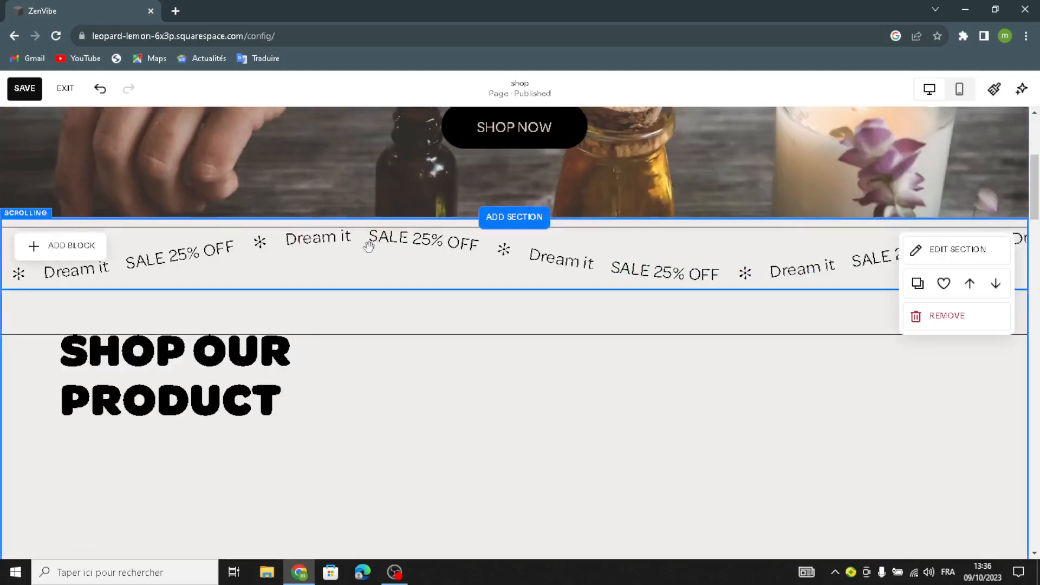
left_click(366, 270)
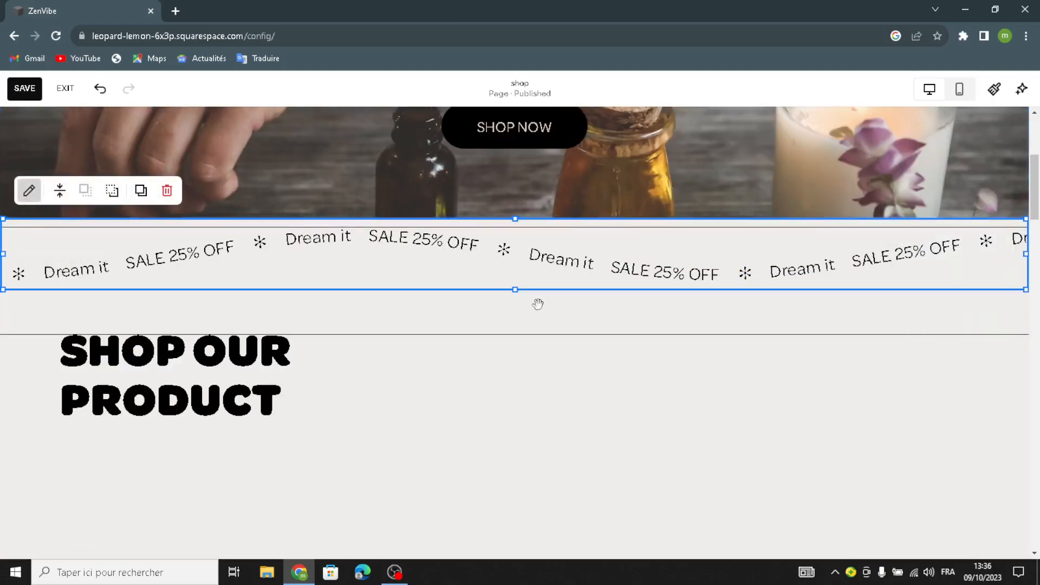
left_click(25, 188)
left_click(883, 241)
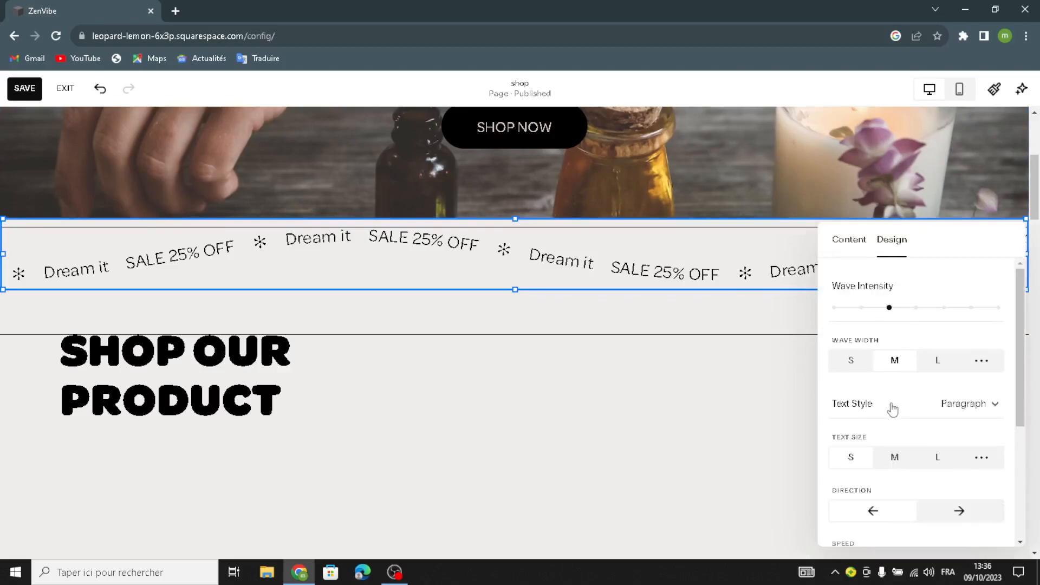
left_click(849, 362)
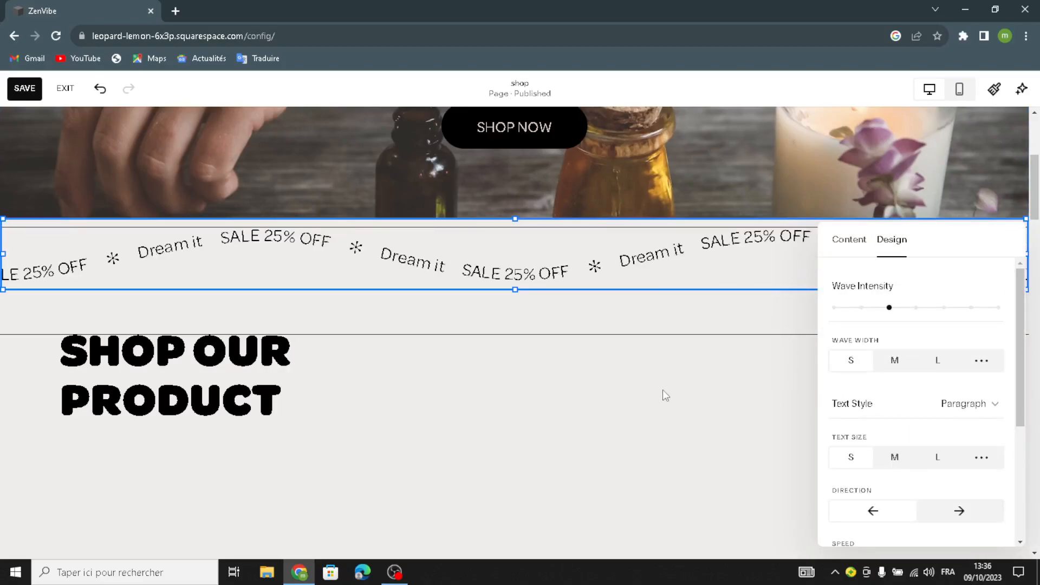
left_click(415, 397)
Step: Add an image block to the empty right half of the Shop Our Product section and start choosing its picture
scroll(390, 392, "down", 3)
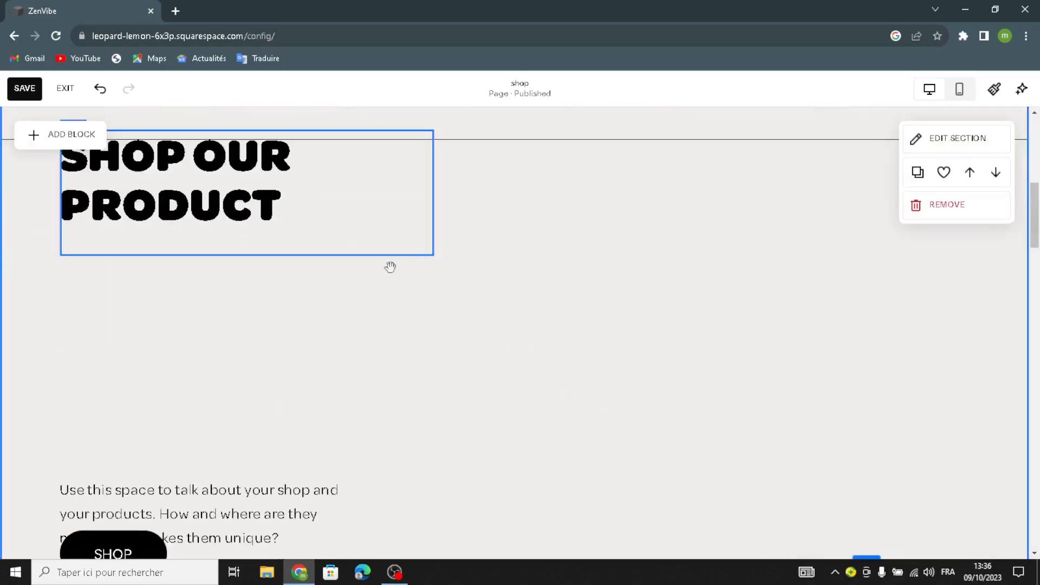
scroll(351, 234, "up", 2)
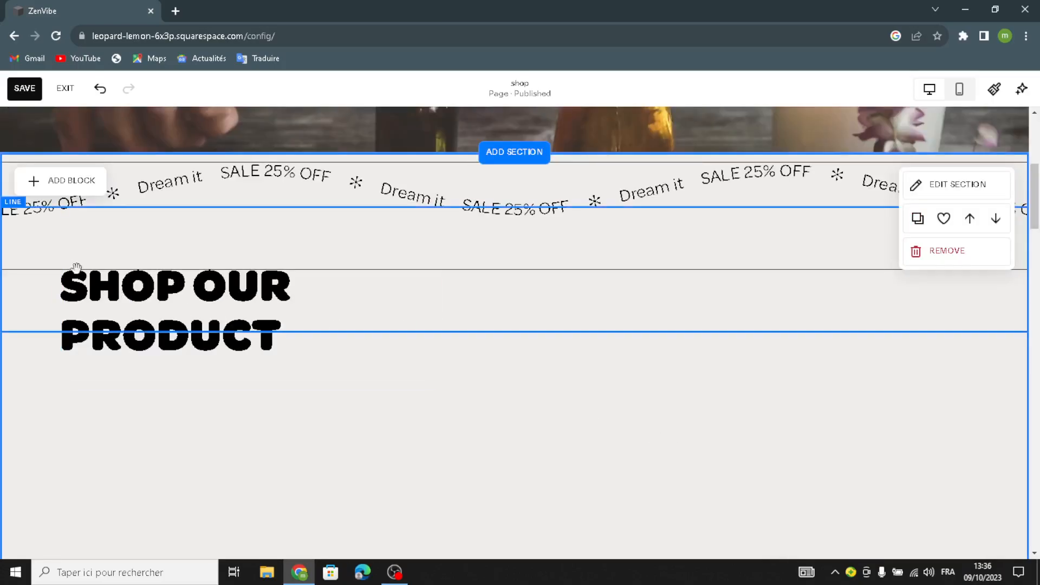
left_click(49, 199)
scroll(410, 367, "down", 2)
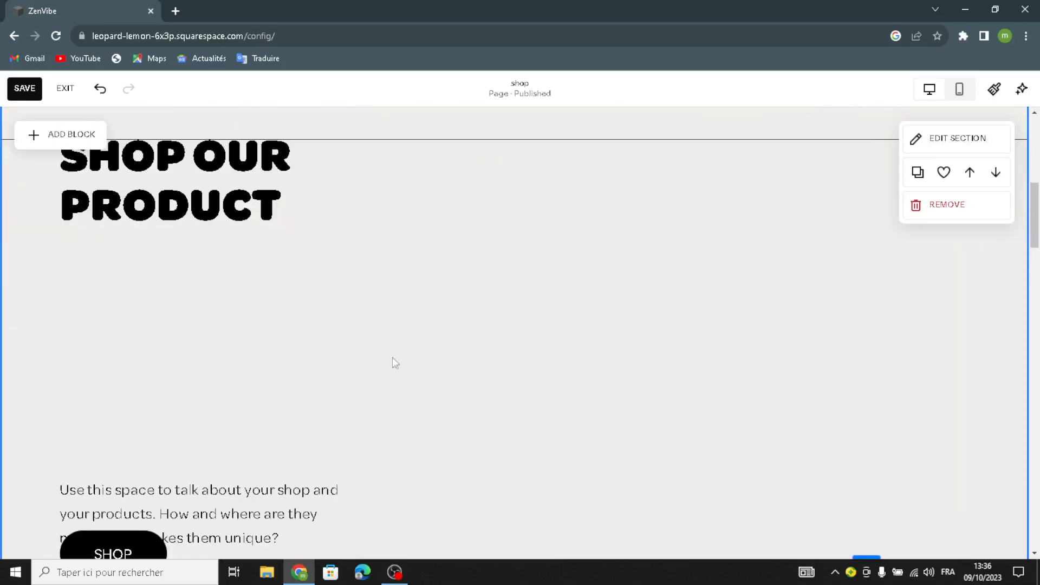
left_click(51, 135)
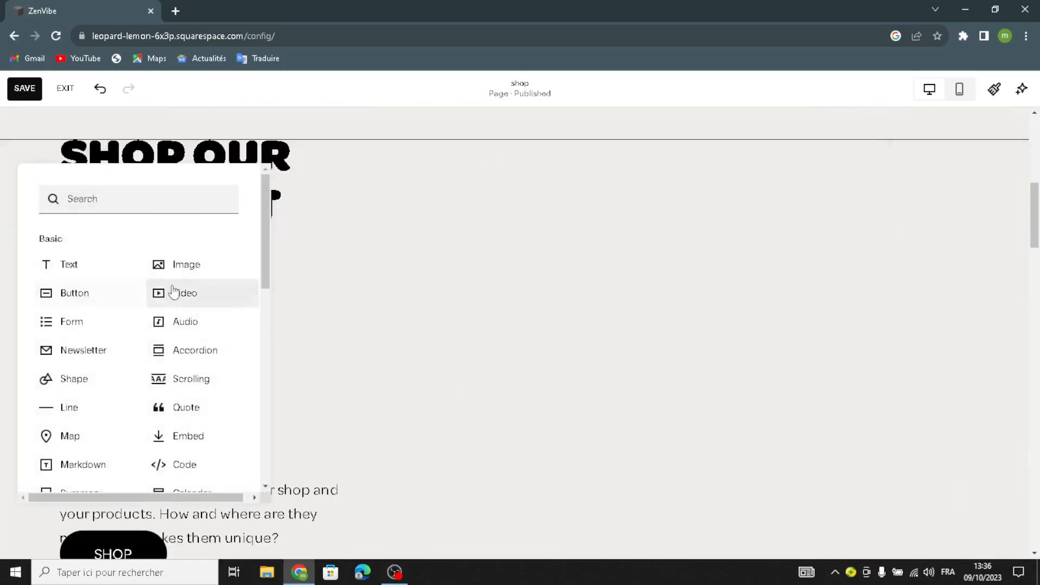
left_click(171, 273)
left_click_drag(696, 378, 738, 313)
left_click(736, 313)
left_click(684, 332)
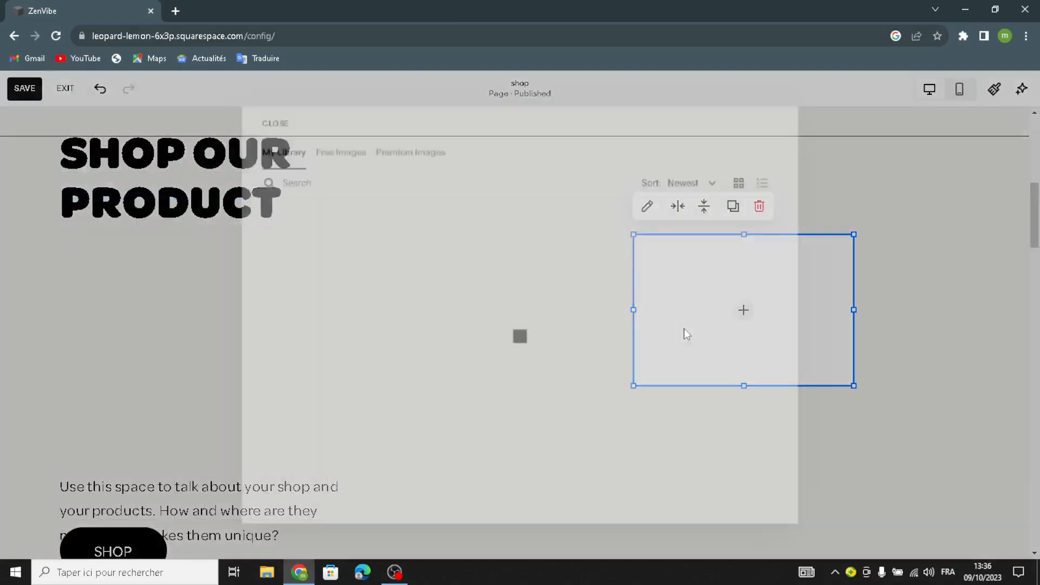
Step: Search the free images for "spiritual and wellness products" and insert the photo of hands pouring oil from a small bottle
left_click(315, 145)
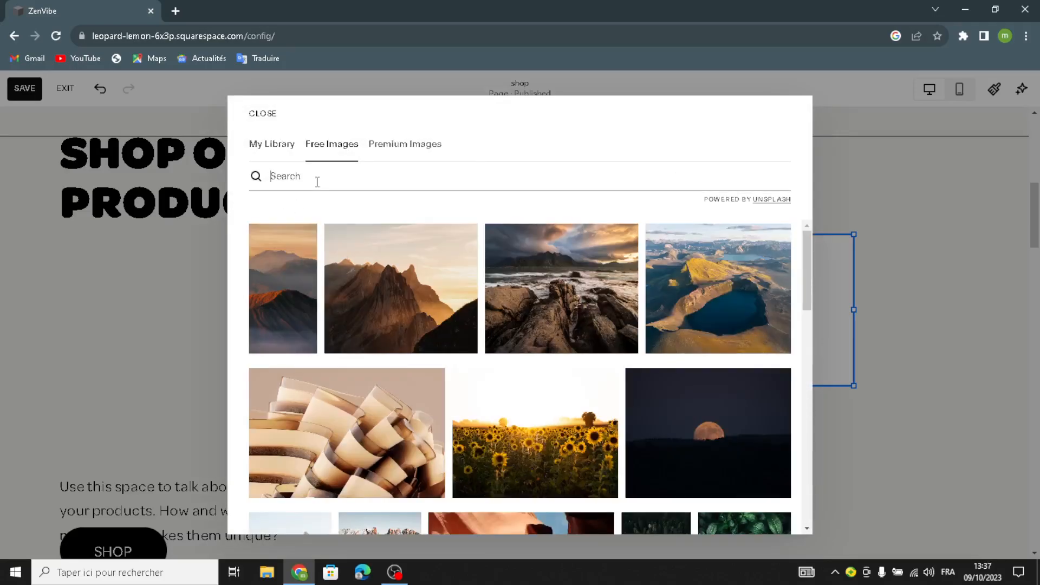
type("spiritual ")
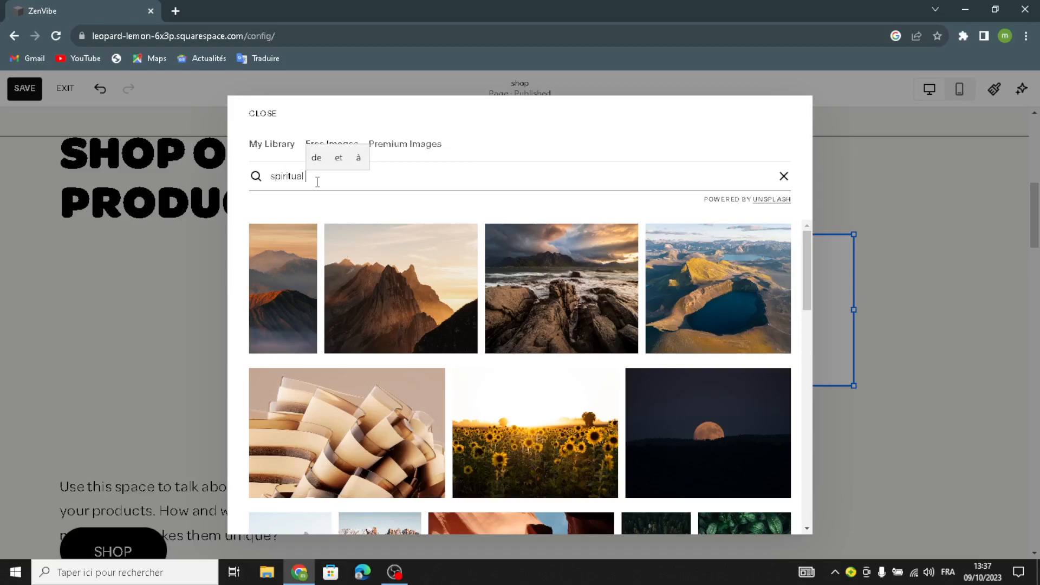
type("and wel")
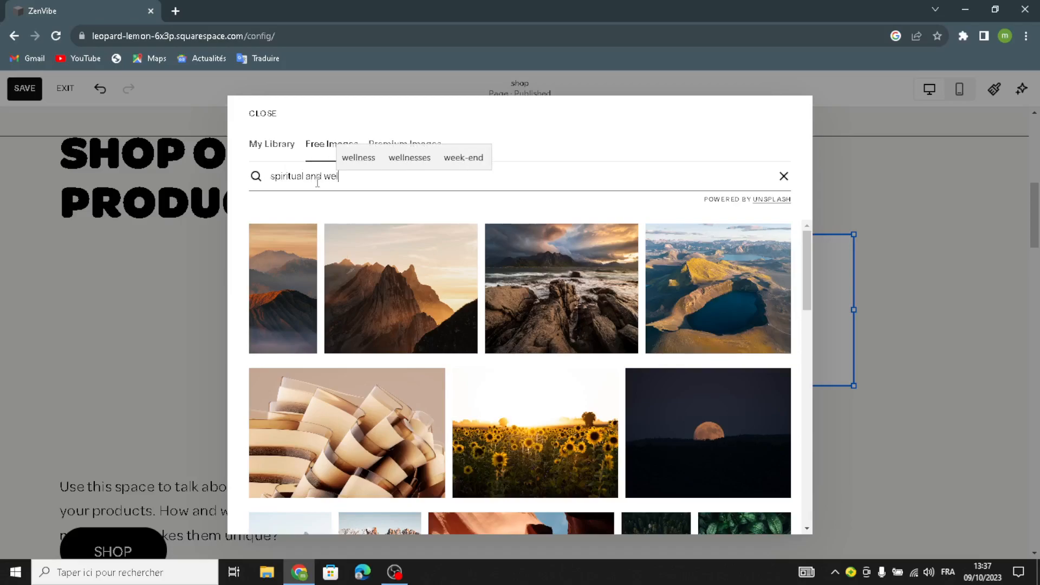
type("lness p")
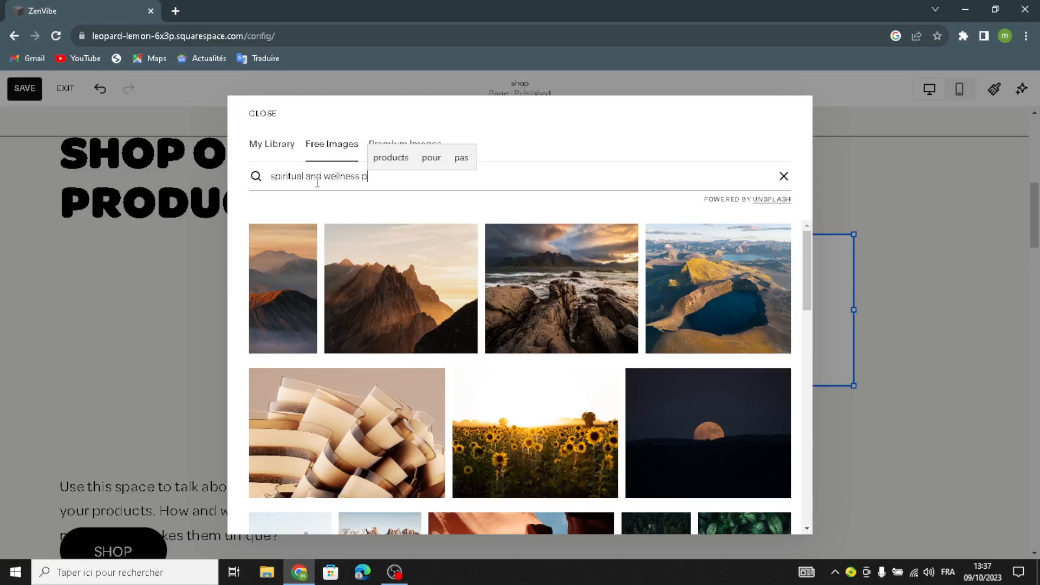
type("roducts")
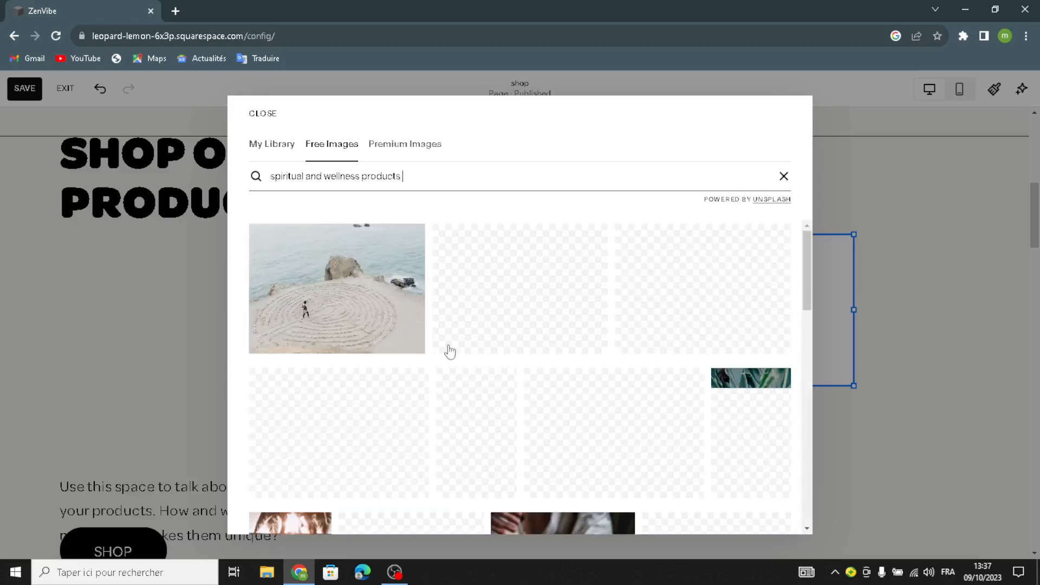
scroll(648, 444, "down", 3)
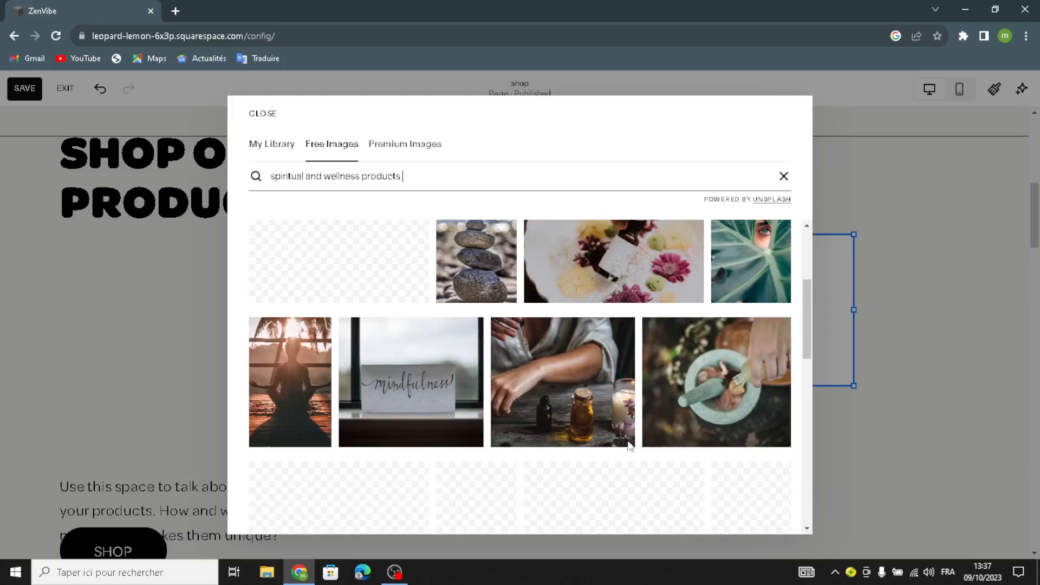
scroll(610, 457, "down", 4)
scroll(756, 300, "up", 5)
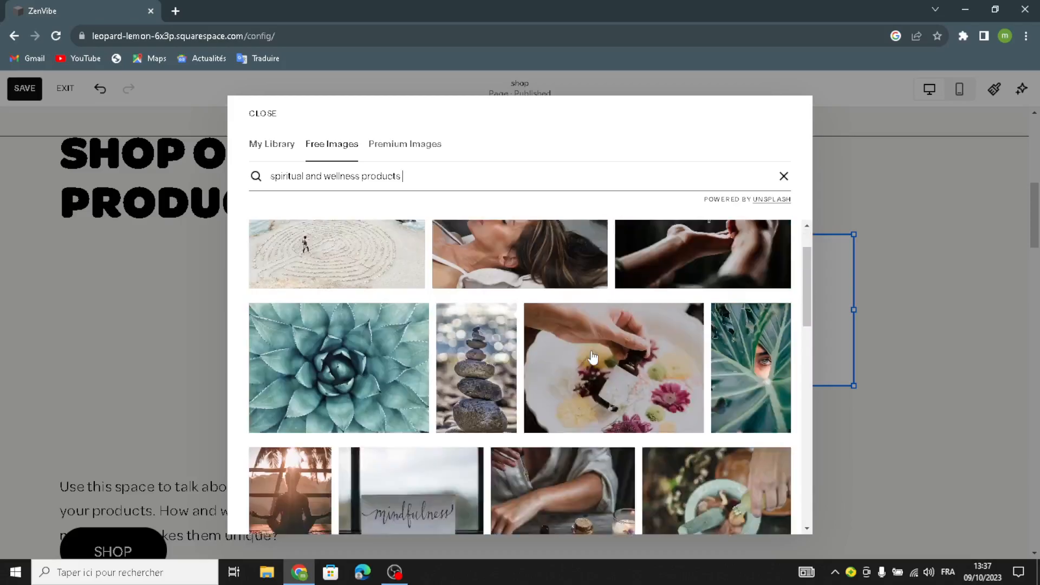
left_click(756, 301)
left_click(645, 371)
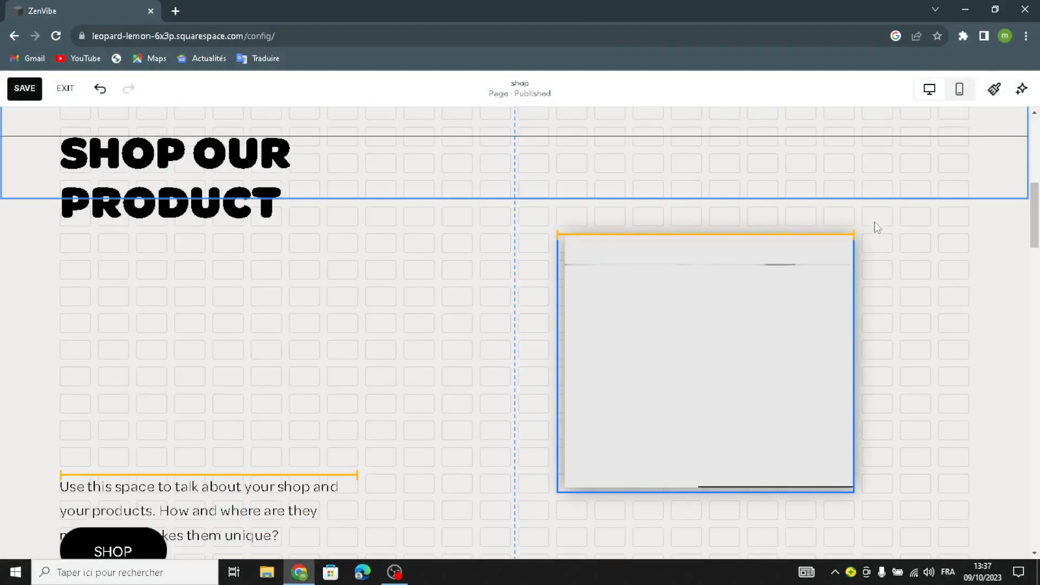
Step: Enlarge the new image block to fill the section's right half, from the centre line to the grid's right edge
left_click_drag(853, 234, 976, 172)
left_click_drag(537, 169, 519, 154)
left_click_drag(526, 491, 526, 510)
left_click_drag(770, 309, 796, 326)
left_click(136, 364)
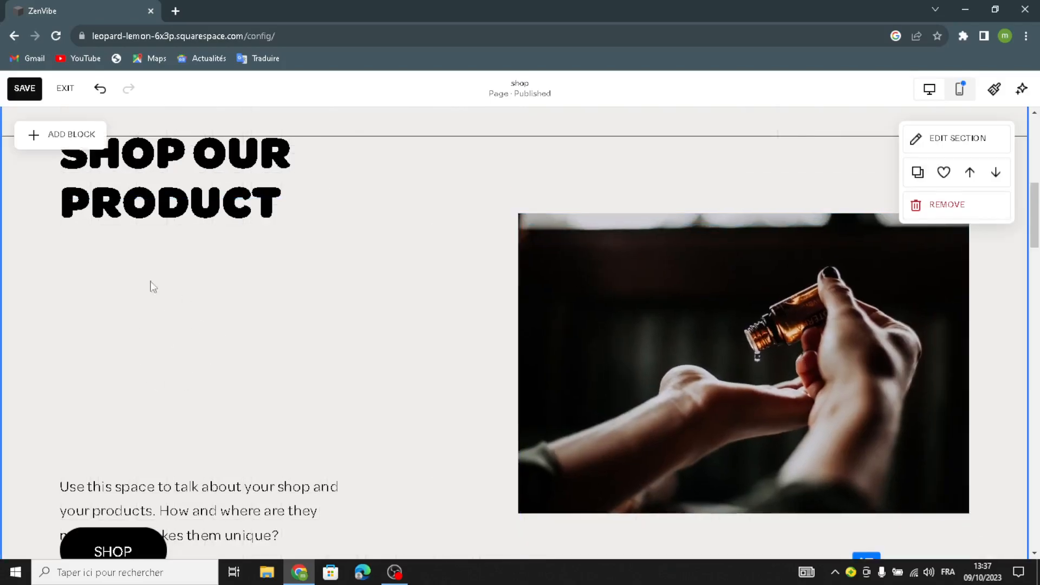
Step: Give the Shop Our Product section a background art with pale beige overlapping geometric shapes at full bleed
scroll(779, 395, "down", 1)
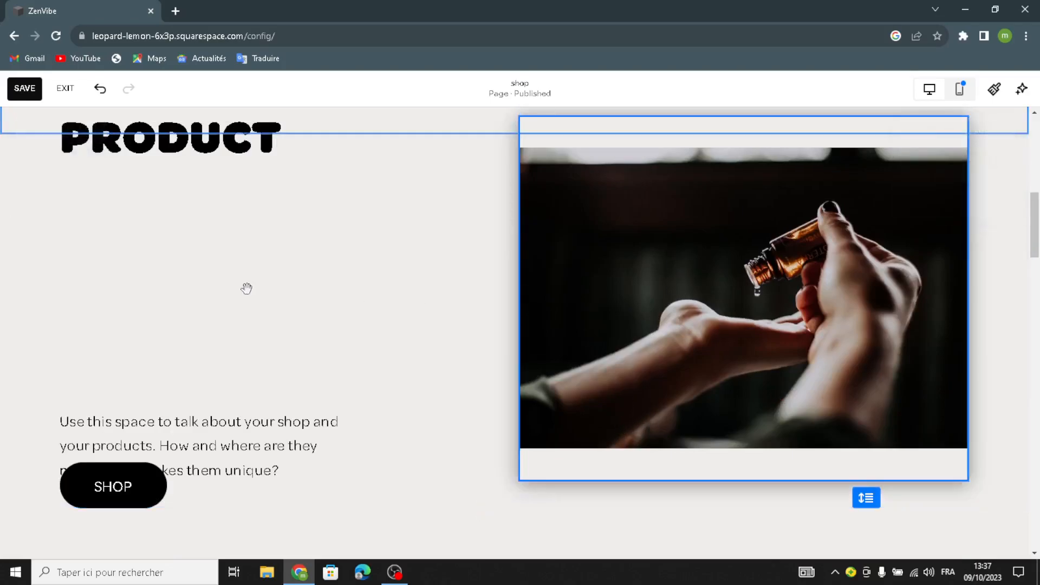
scroll(373, 307, "up", 2)
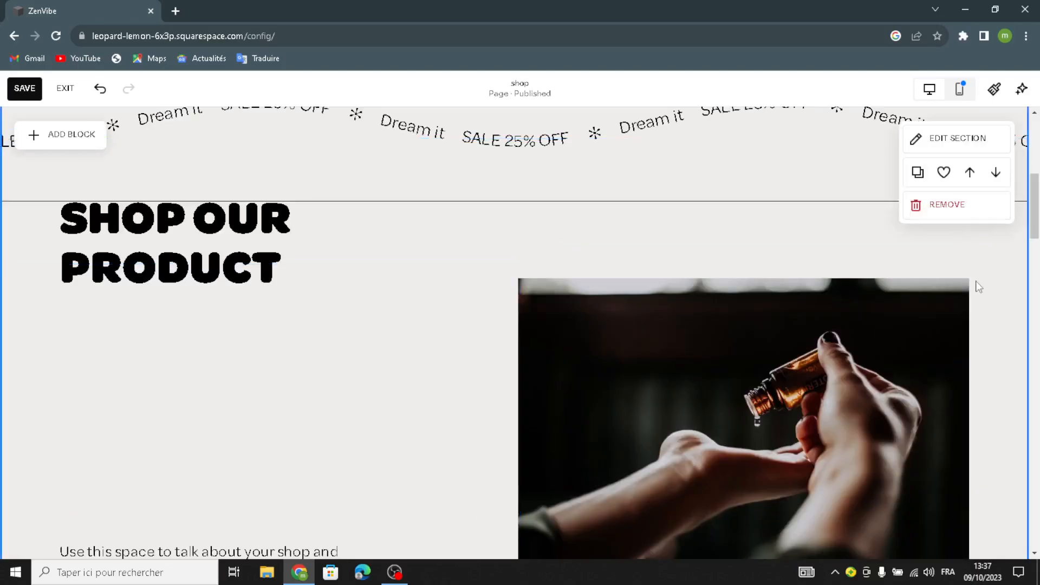
left_click(967, 142)
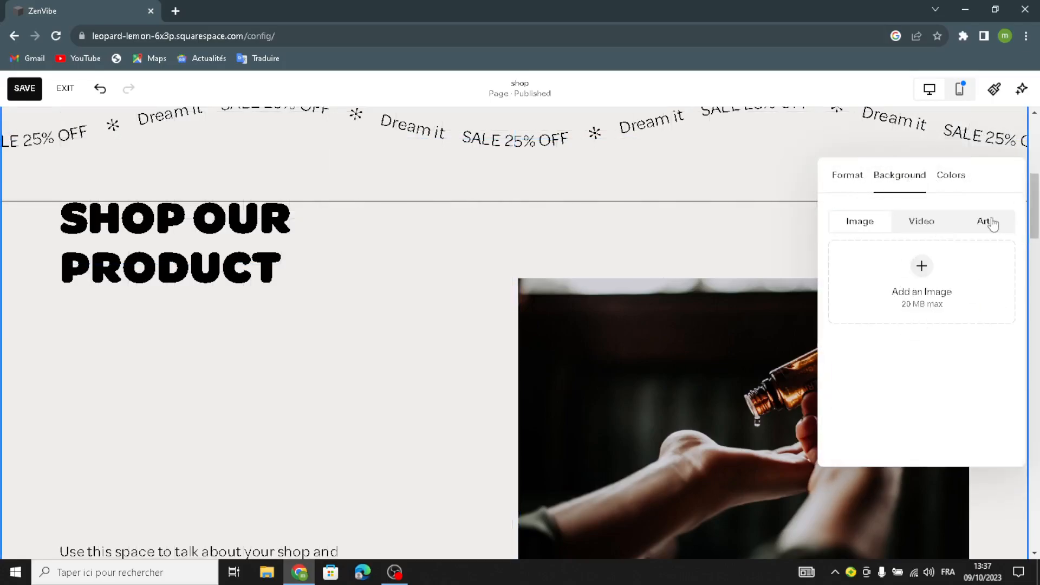
left_click(983, 222)
scroll(915, 415, "down", 5)
mouse_move(941, 372)
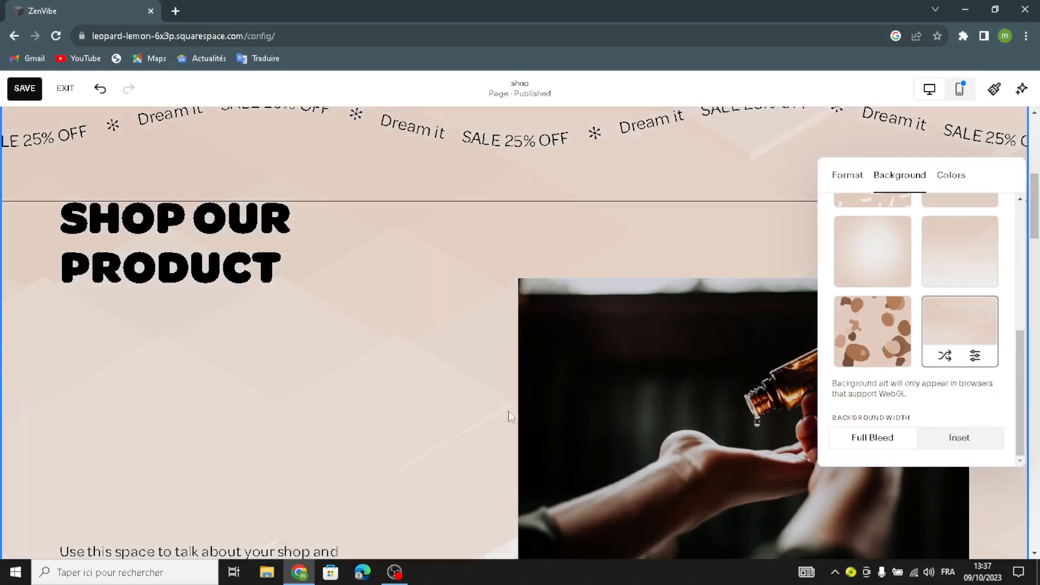
left_click(509, 416)
scroll(603, 425, "down", 5)
scroll(737, 365, "up", 5)
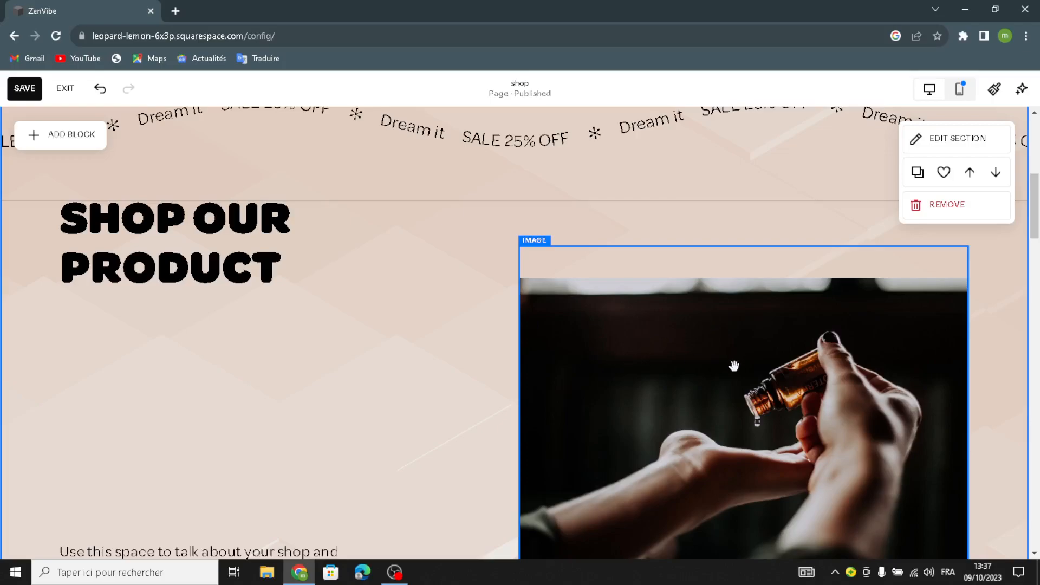
Step: Move the shop description paragraph up so it sits clear of the SHOP button
scroll(737, 364, "down", 2)
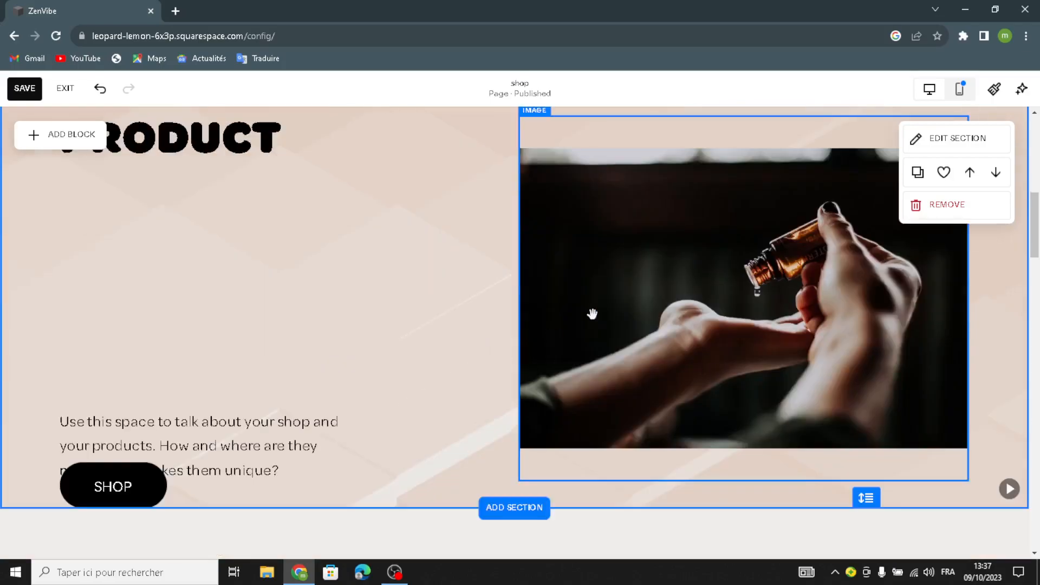
left_click(274, 423)
left_click_drag(231, 445, 277, 379)
left_click(394, 435)
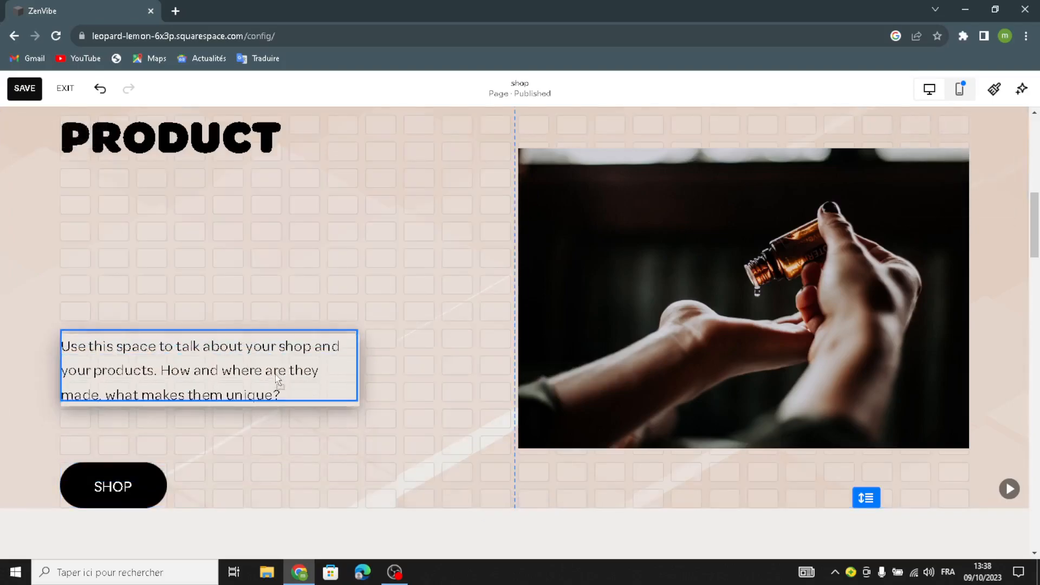
Step: Move the SHOP button up to just below the description paragraph, one grid column in from its left edge
left_click_drag(127, 485, 209, 462)
left_click(139, 477)
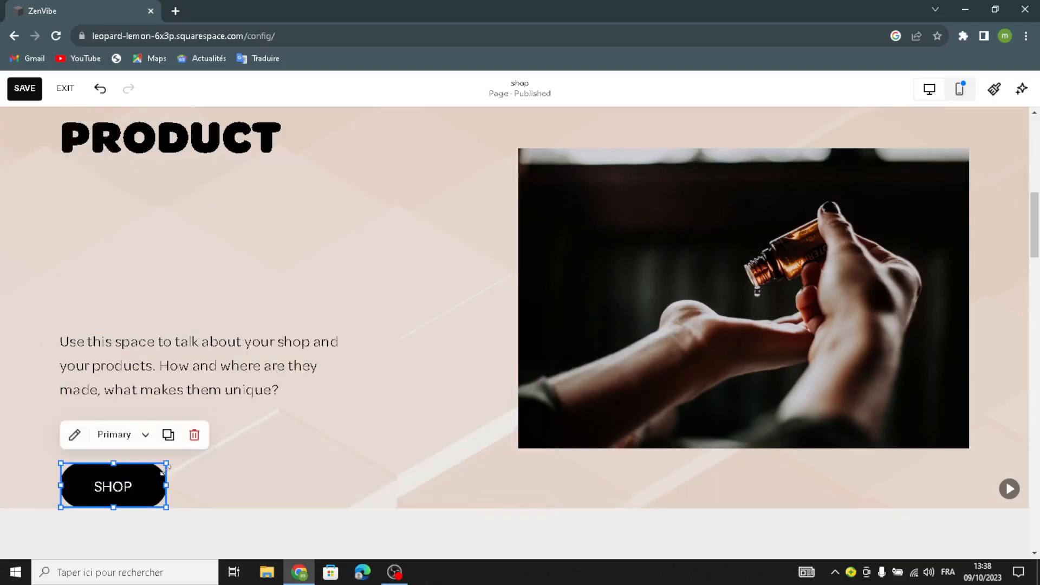
left_click(235, 457)
left_click_drag(114, 486, 173, 447)
left_click_drag(239, 456, 258, 467)
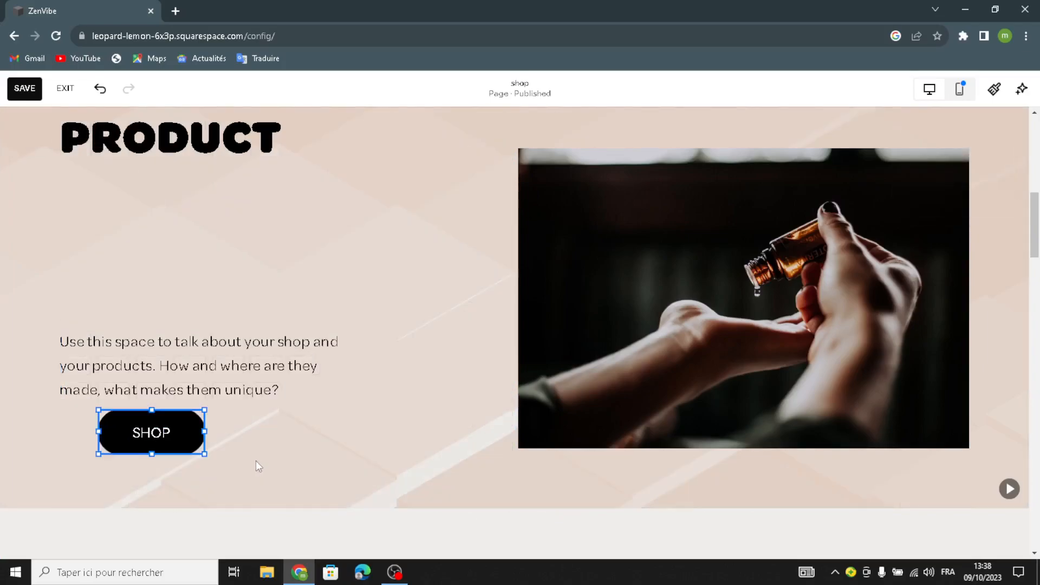
Step: Give the Services section the background art with pale beige overlapping geometric shapes at full bleed, matching the Shop Our Product section
left_click(511, 380)
scroll(473, 396, "down", 6)
scroll(361, 387, "down", 1)
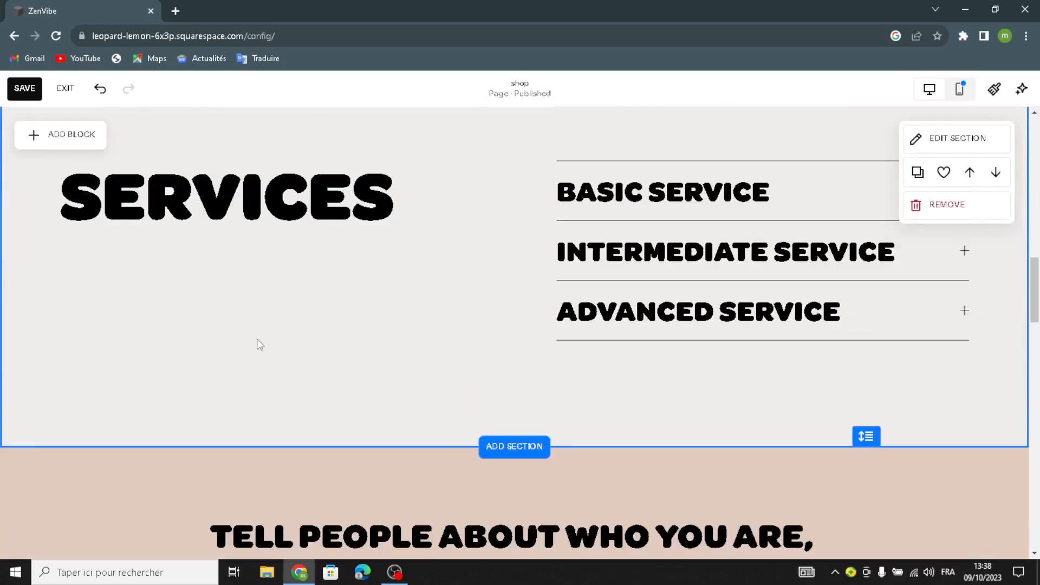
left_click(961, 147)
left_click(901, 162)
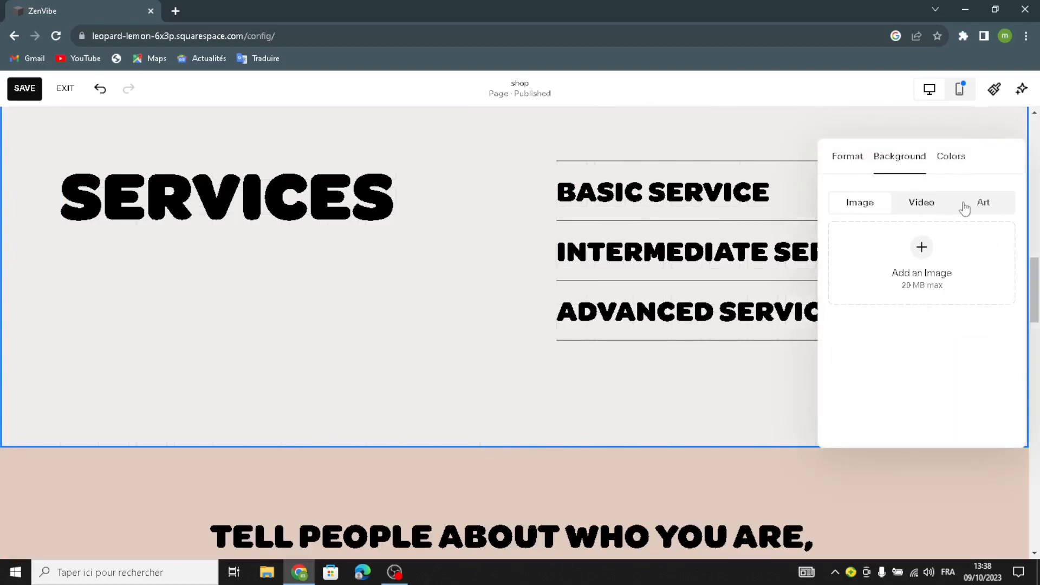
left_click(983, 202)
scroll(907, 367, "down", 5)
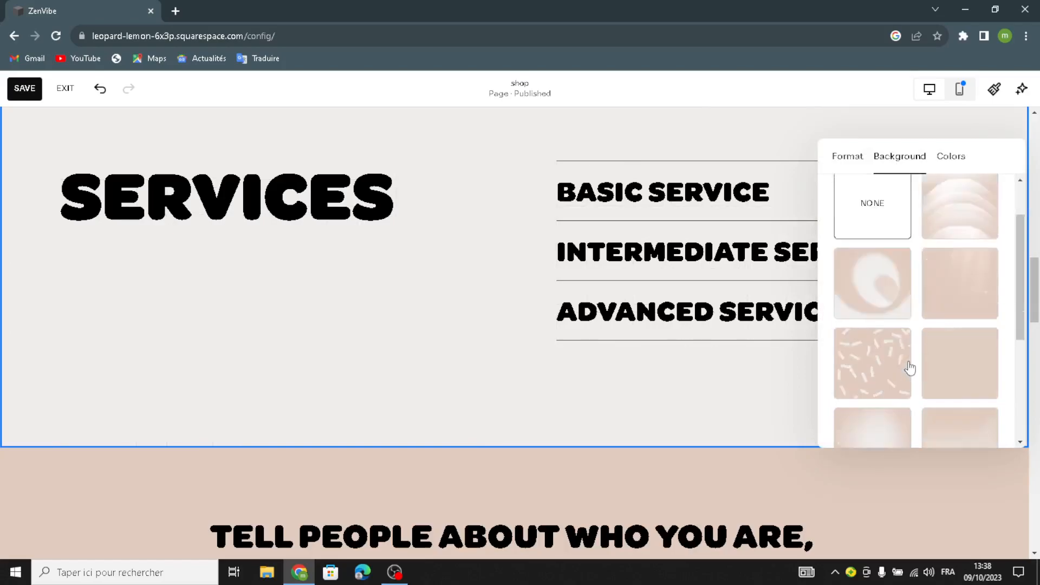
left_click(952, 329)
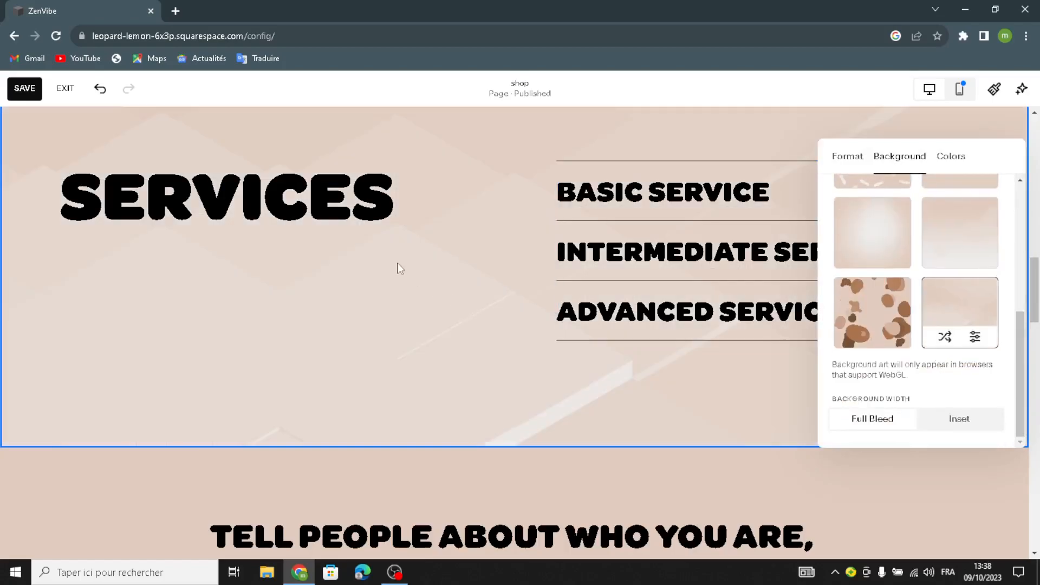
scroll(411, 265, "up", 5)
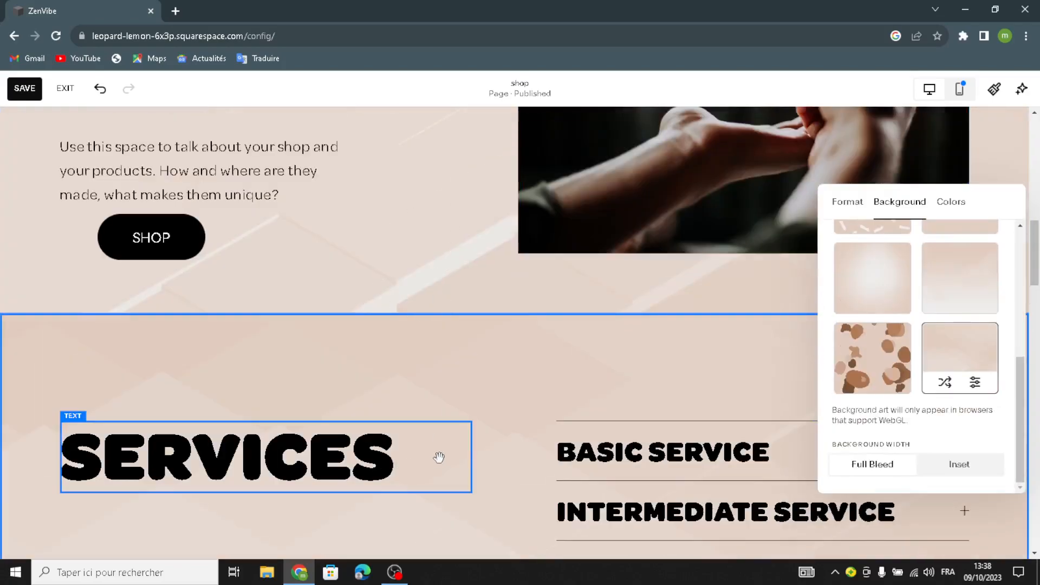
scroll(438, 458, "down", 3)
scroll(436, 448, "down", 3)
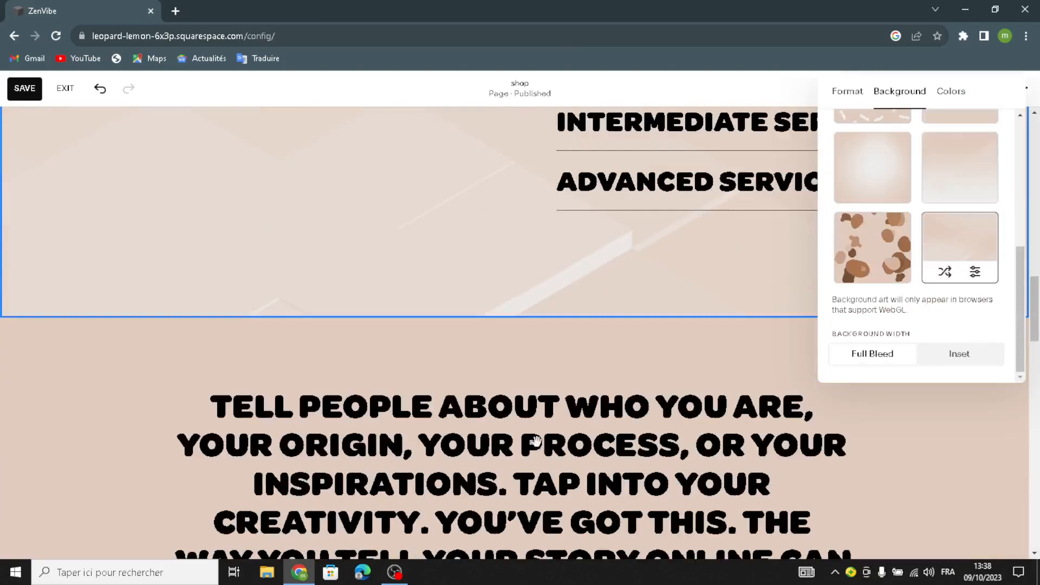
left_click(433, 279)
Step: Apply the same pale beige geometric background art to the Follow Us on Social section at full bleed
scroll(433, 279, "down", 9)
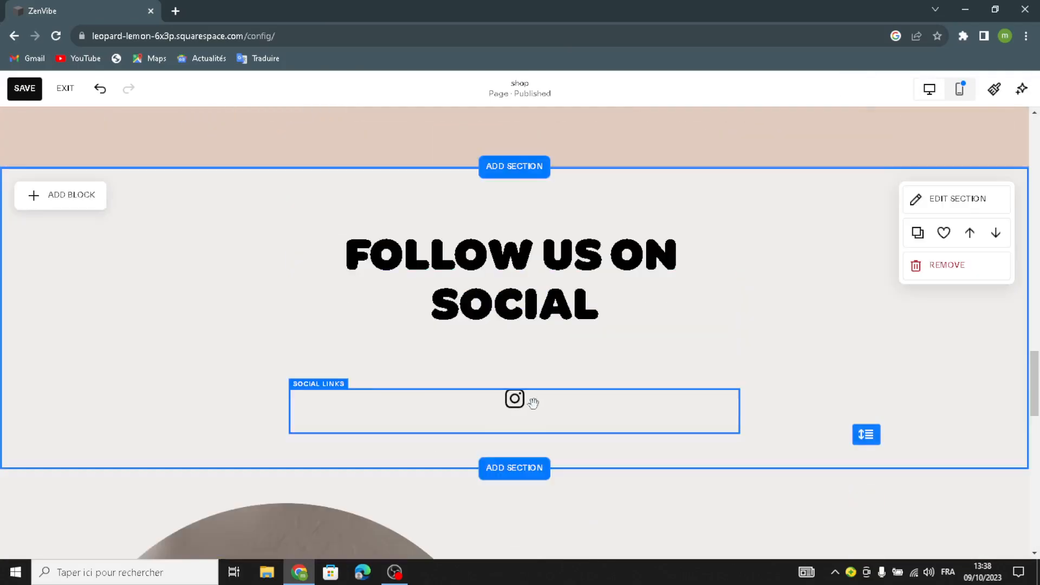
left_click(951, 200)
left_click(900, 183)
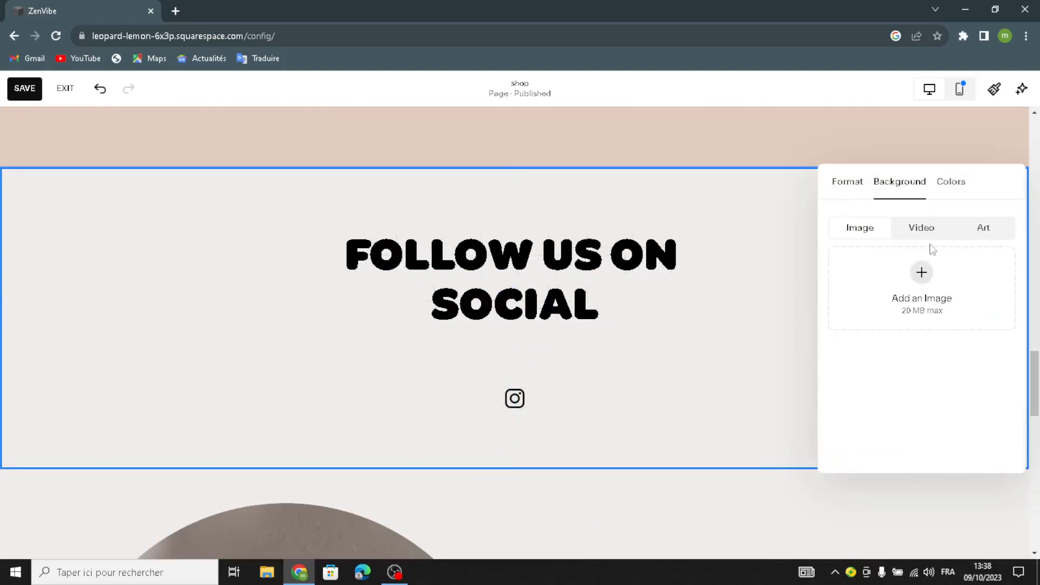
left_click(970, 226)
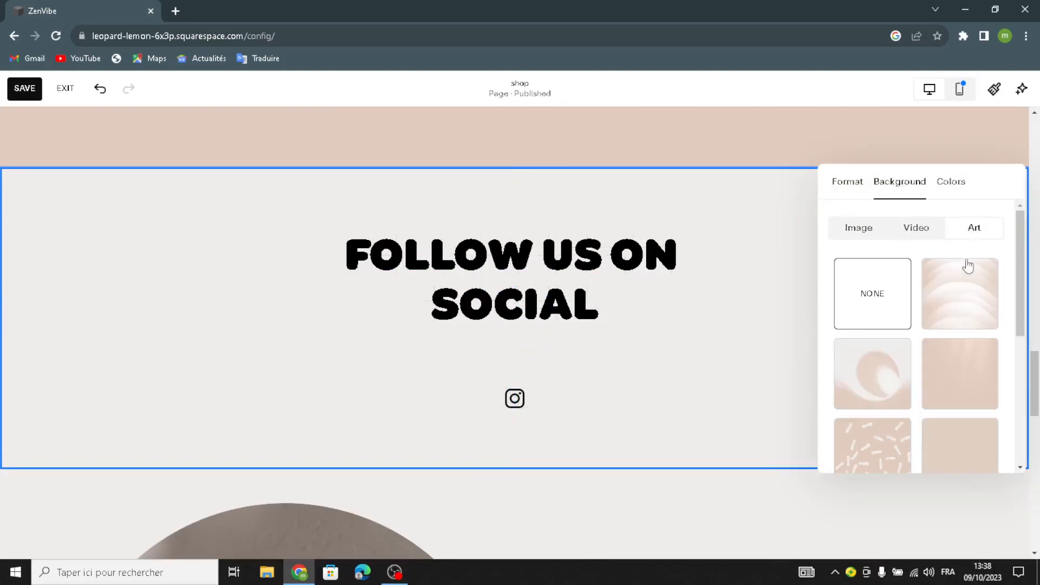
scroll(929, 390, "down", 5)
left_click(975, 360)
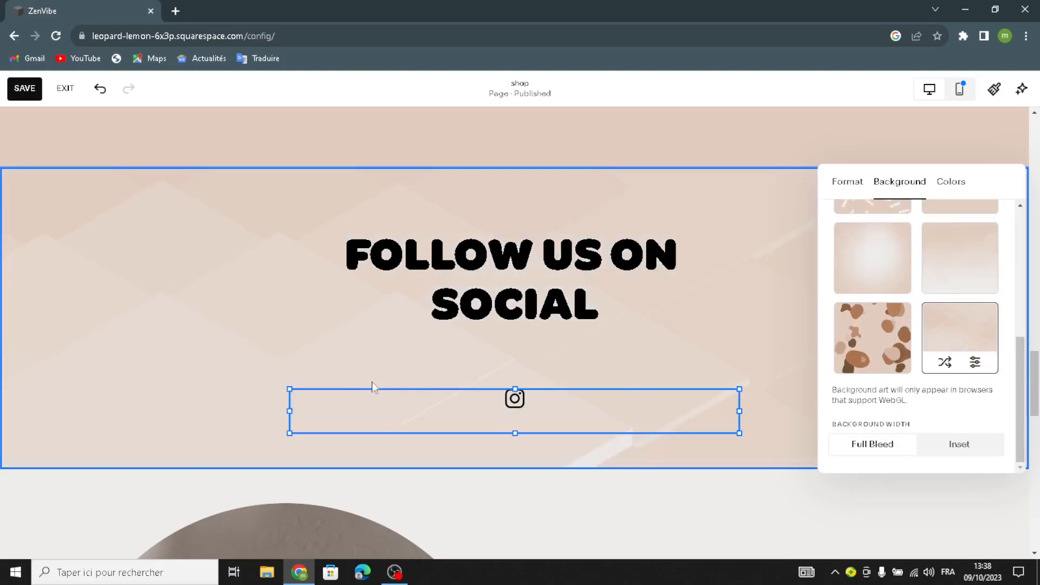
Step: Open the content settings of the social links block to check its linked accounts, leaving them as they are
left_click(382, 388)
left_click(305, 360)
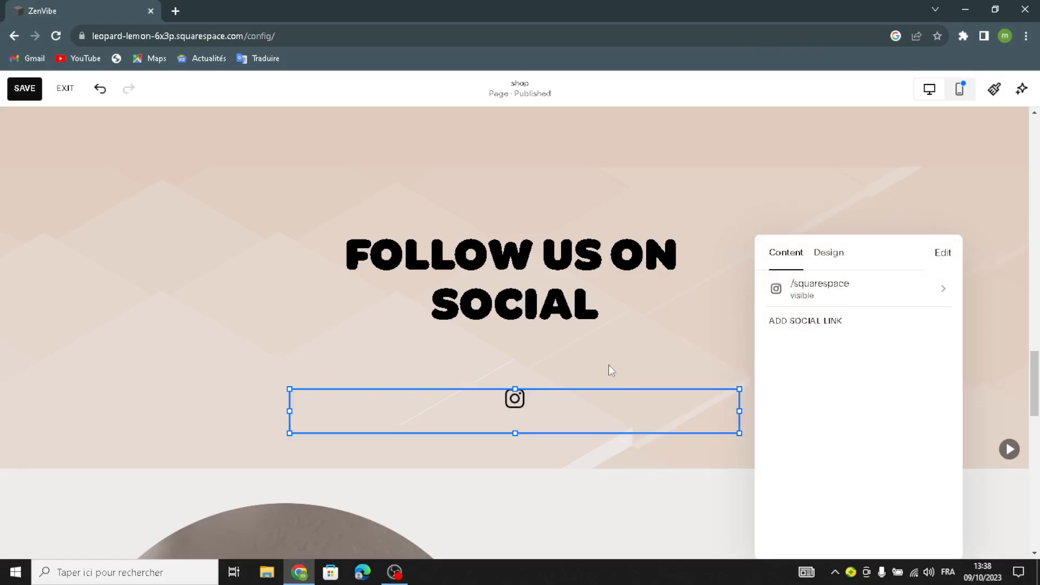
scroll(712, 333, "down", 5)
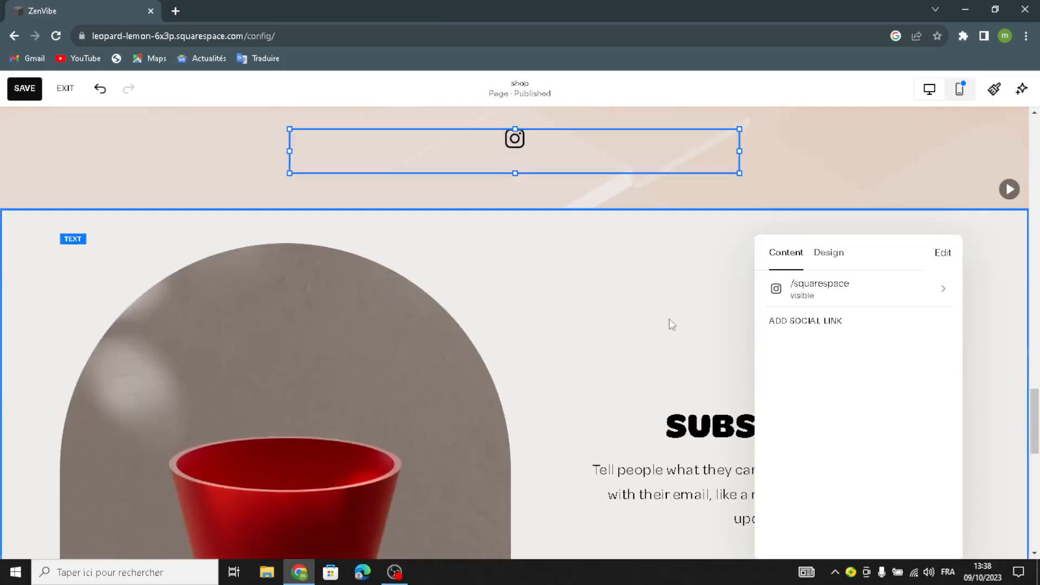
left_click(688, 344)
Step: Delete the arched red vase image from the Subscribe section
scroll(689, 345, "down", 2)
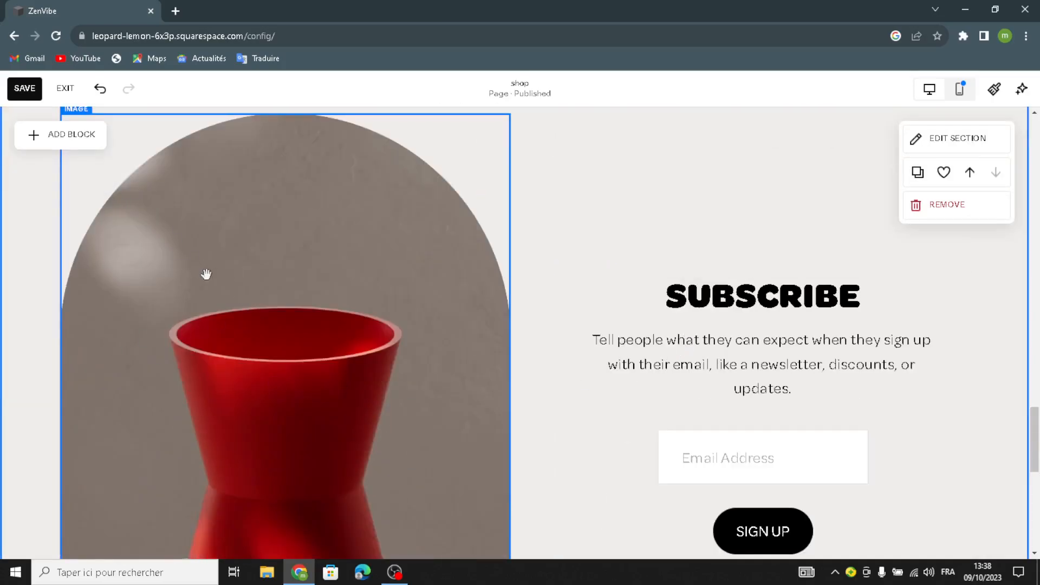
left_click(243, 233)
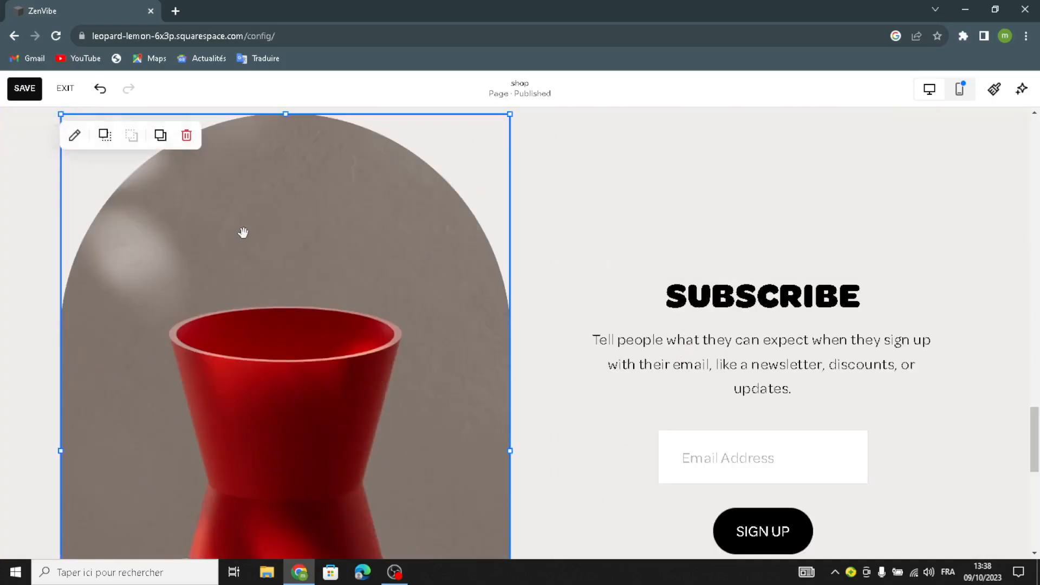
left_click(186, 133)
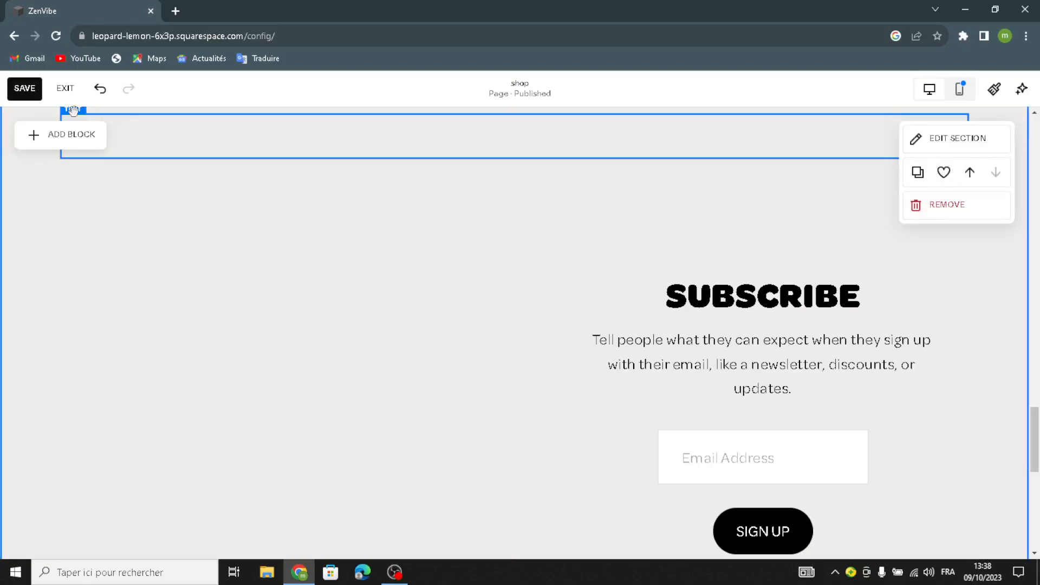
Step: Add an image block to the empty area beside the Subscribe newsletter form and bring up its image source options
left_click(68, 135)
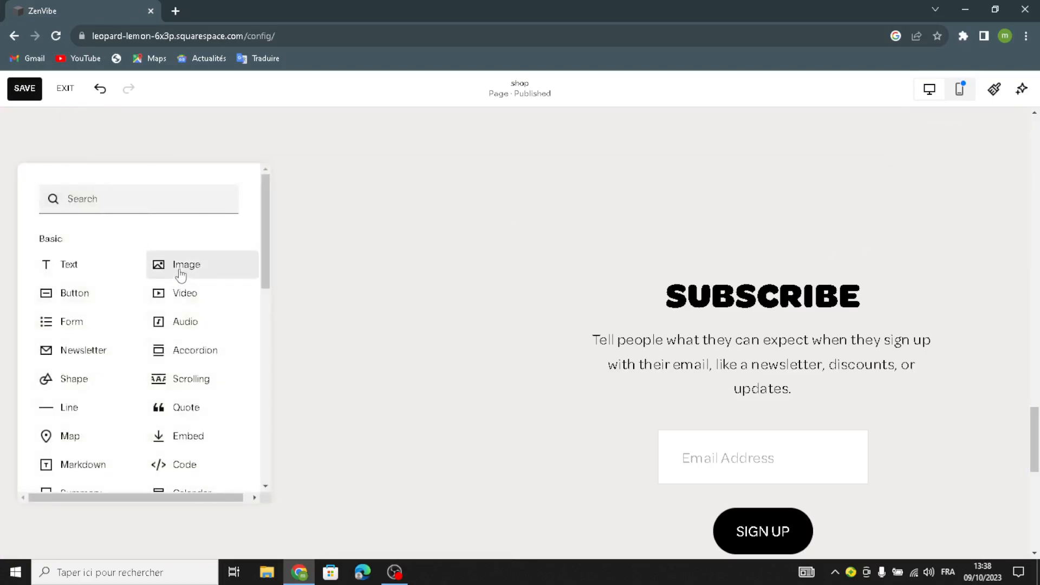
left_click(181, 276)
left_click_drag(188, 274, 245, 351)
left_click(246, 351)
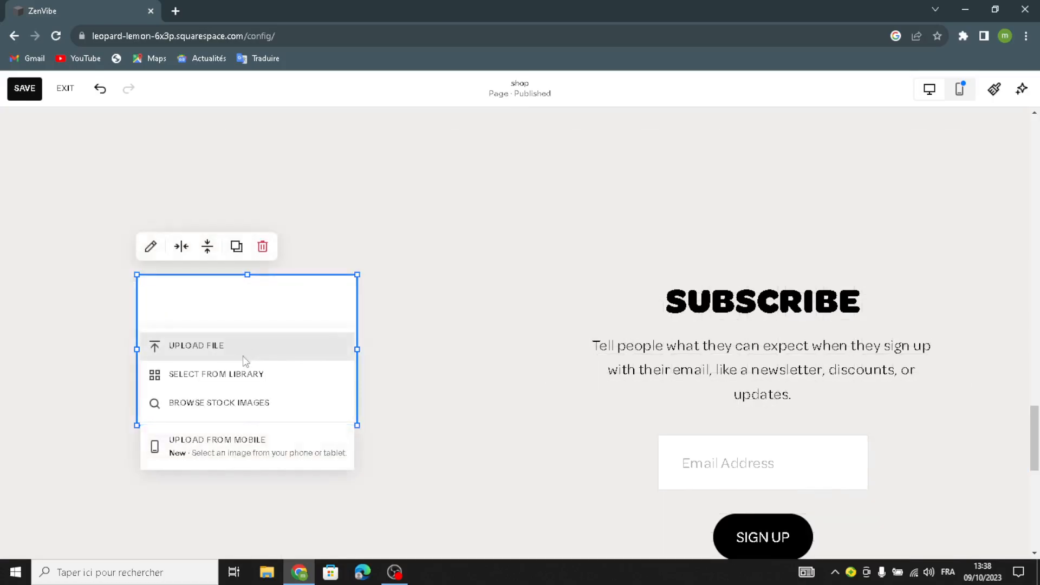
Step: Search the free stock images for "spiritual and wellness products" and add the photo of a hand holding a bowl of lemon-ginger tea
left_click(189, 375)
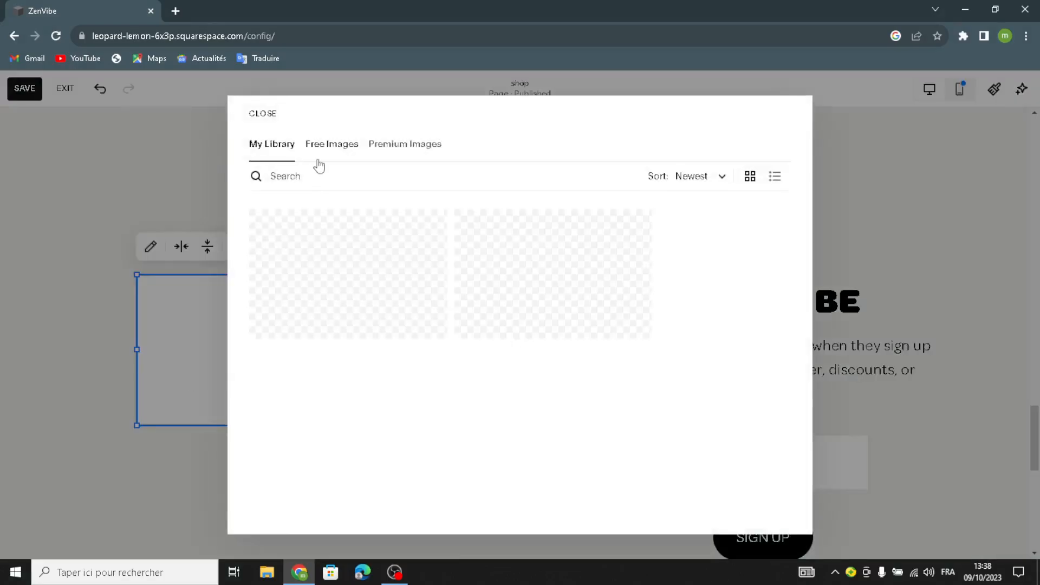
left_click(317, 178)
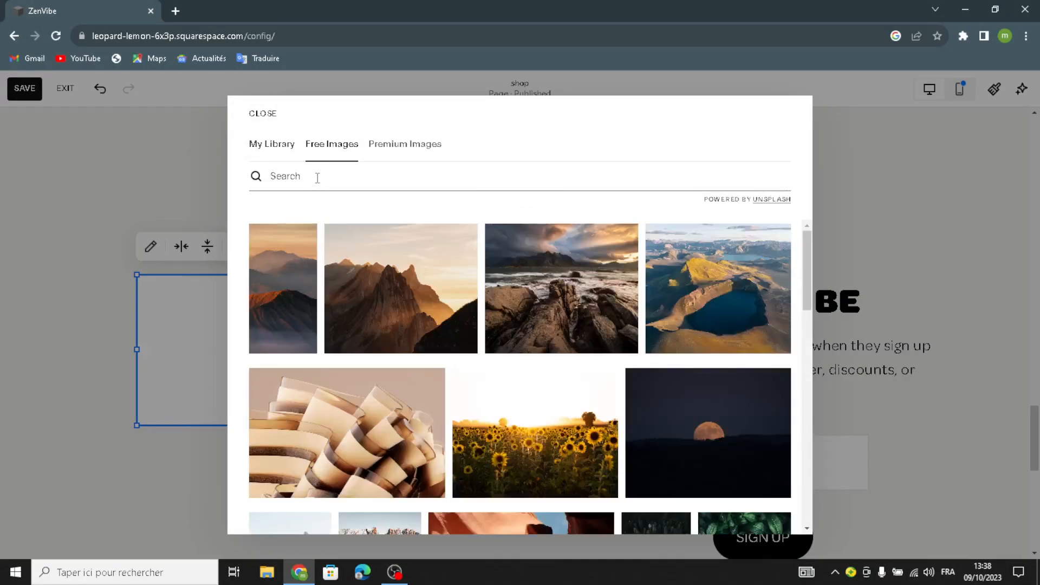
type("spiritual and wellness ")
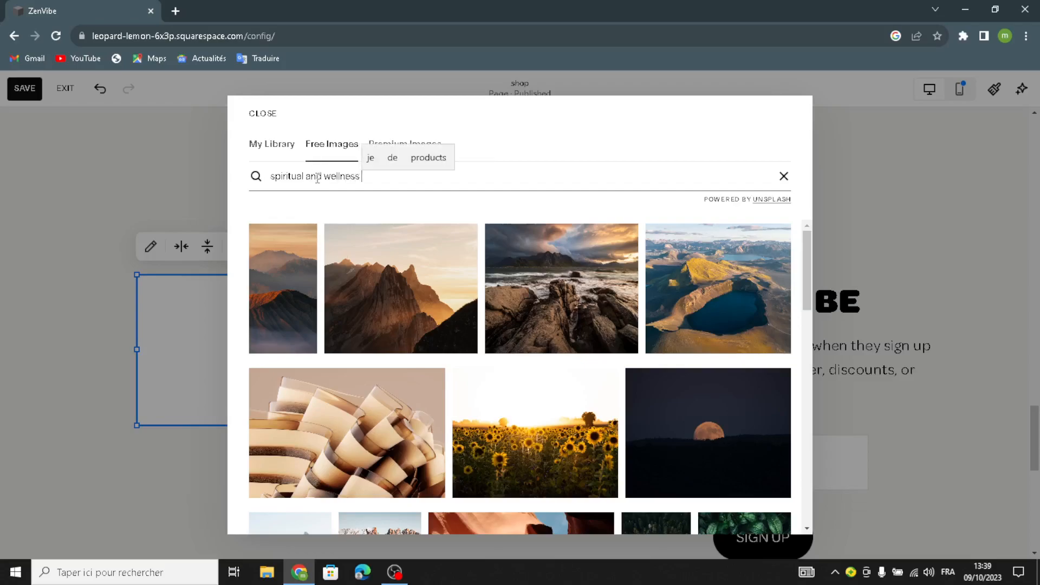
type("products")
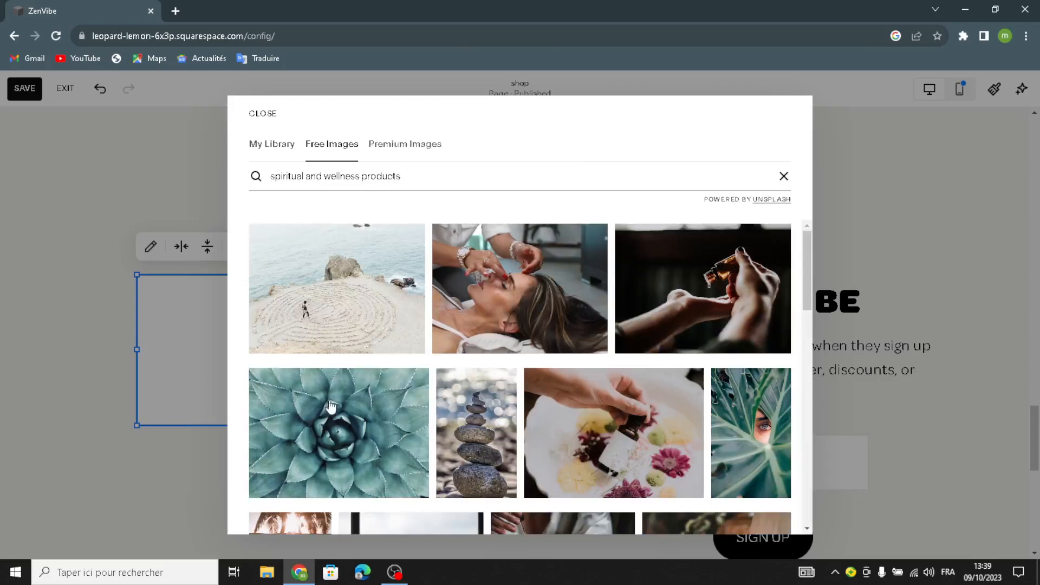
scroll(429, 366, "down", 1)
scroll(429, 367, "down", 5)
scroll(487, 385, "down", 3)
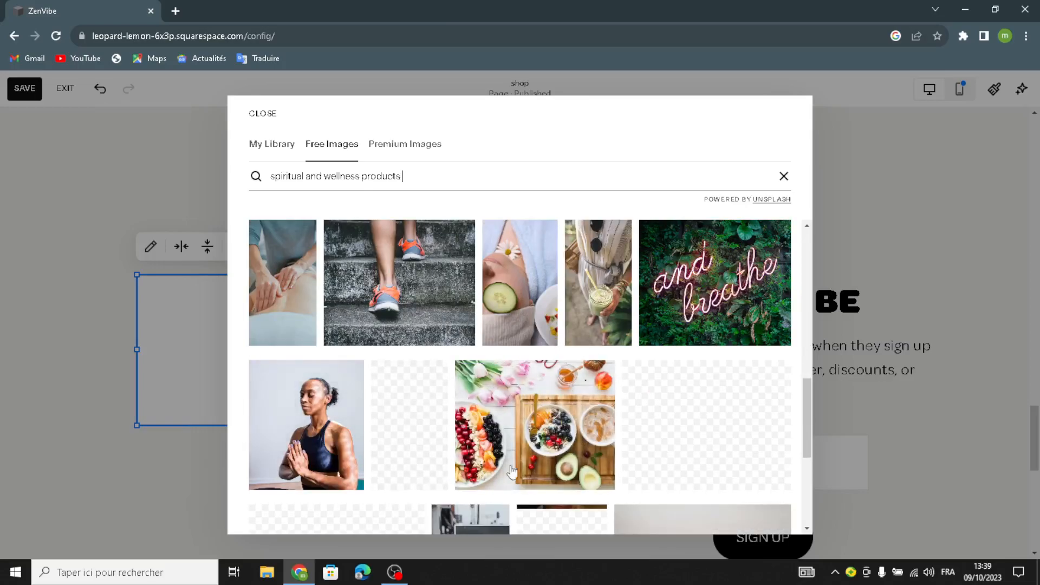
scroll(525, 467, "down", 3)
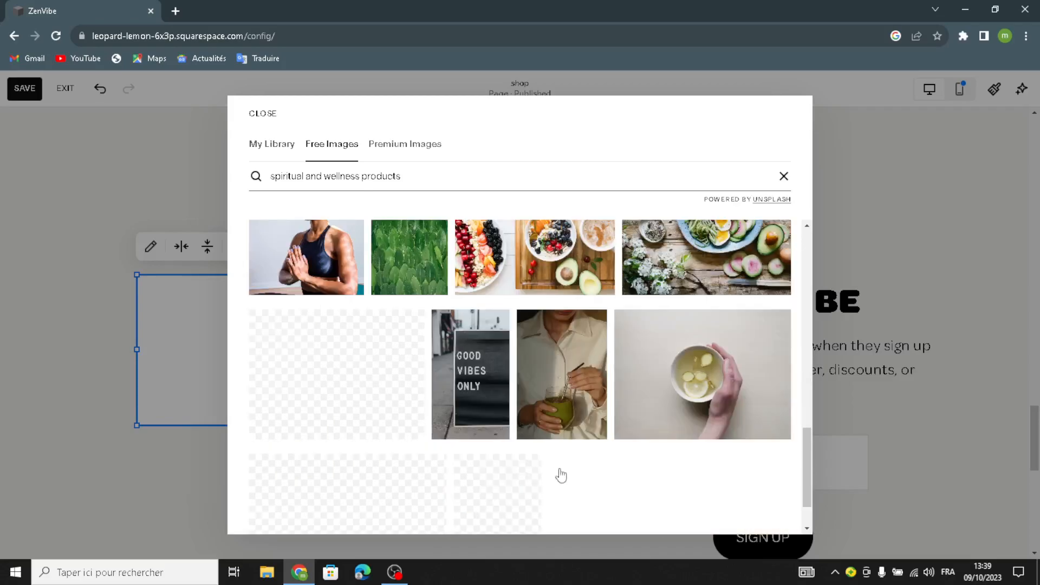
left_click(704, 401)
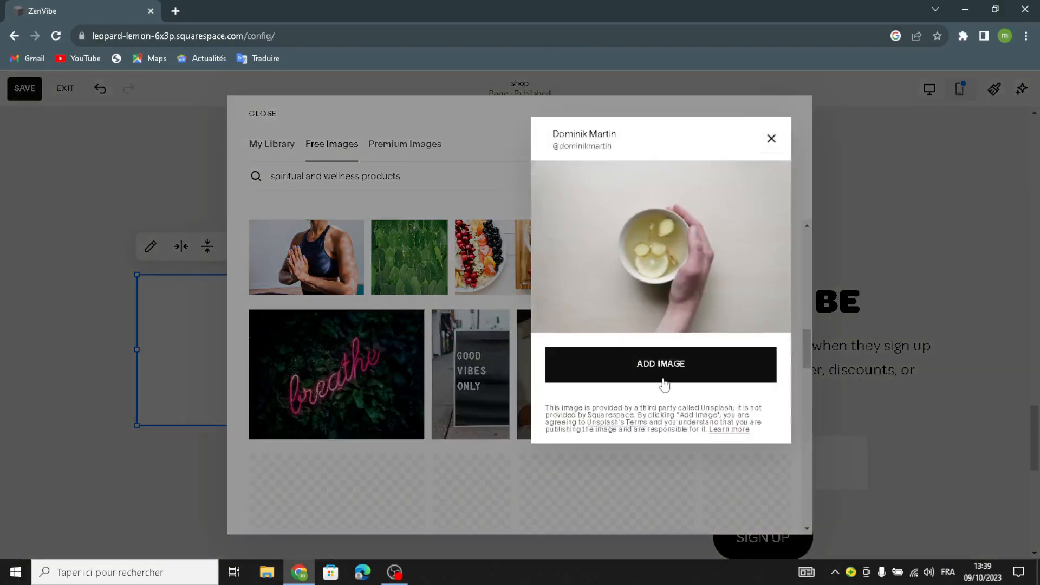
left_click(694, 389)
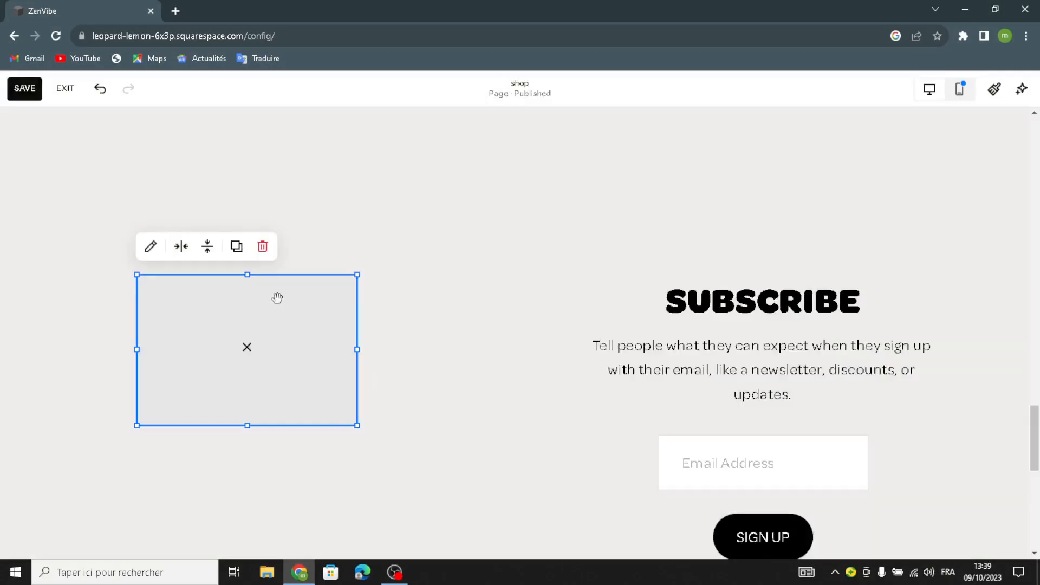
Step: Enlarge the tea image block to ten grid columns wide, and move it one column left and two rows down
left_click_drag(136, 426, 118, 464)
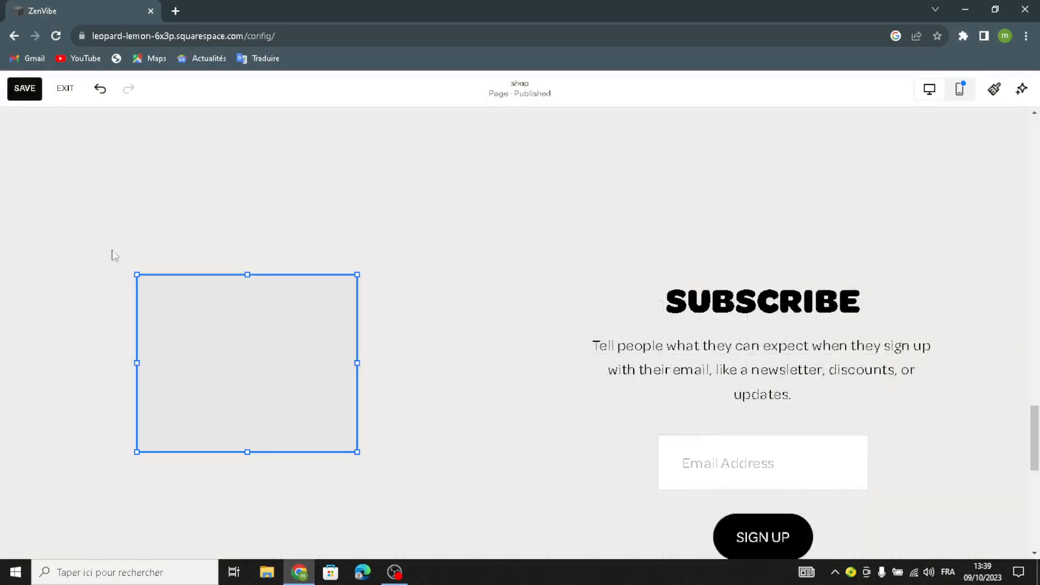
left_click_drag(133, 269, 441, 157)
left_click_drag(390, 298, 509, 142)
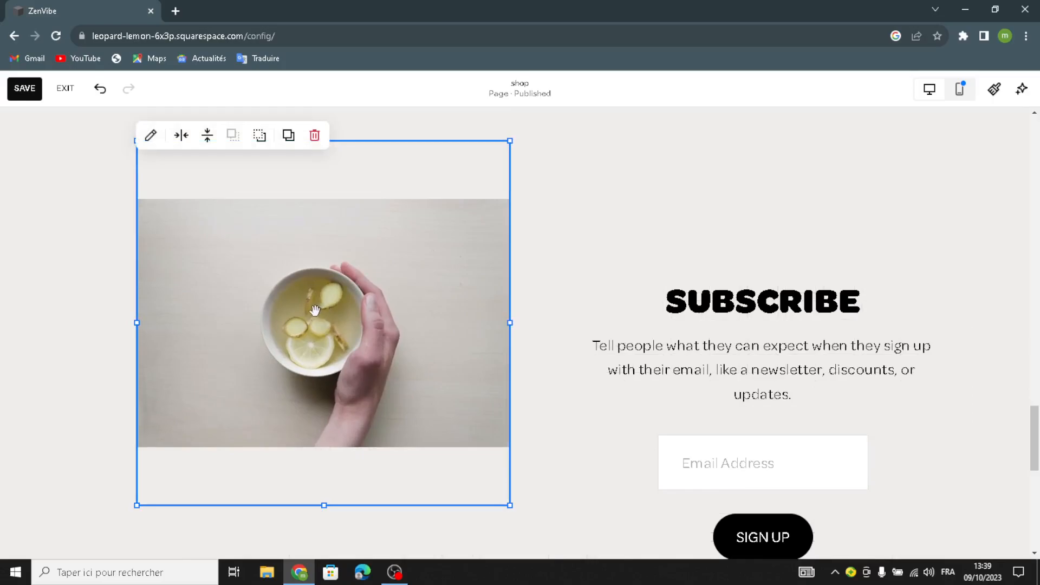
left_click_drag(346, 313, 293, 363)
left_click(713, 215)
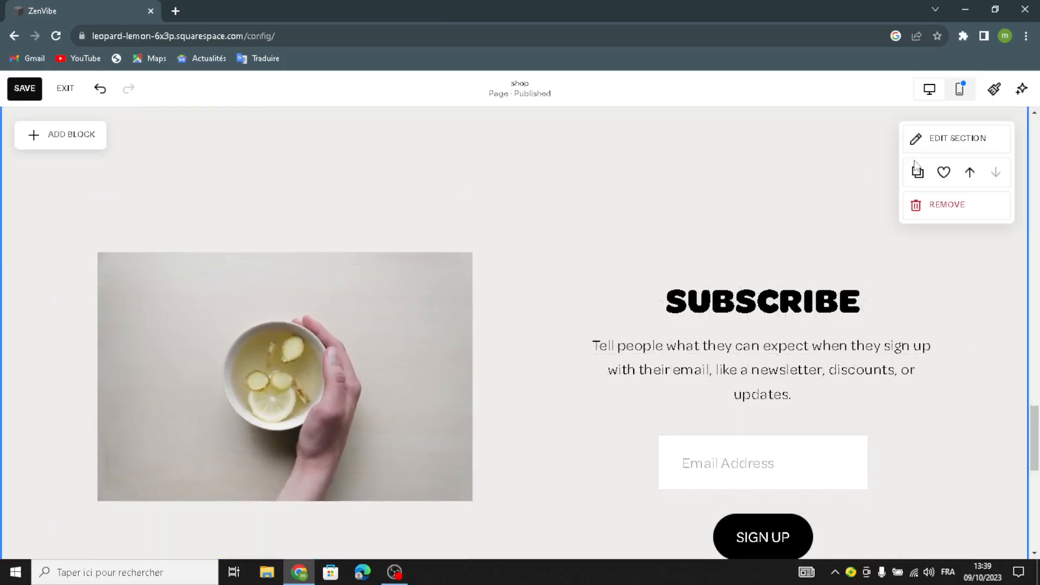
Step: Give the Subscribe section the pale beige geometric background art at full bleed
left_click(931, 140)
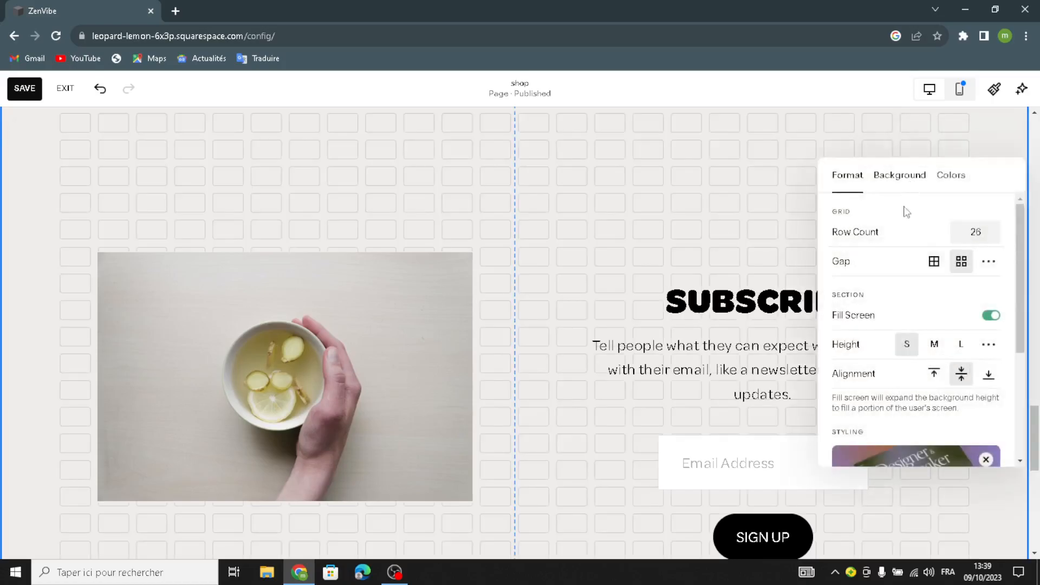
left_click(899, 174)
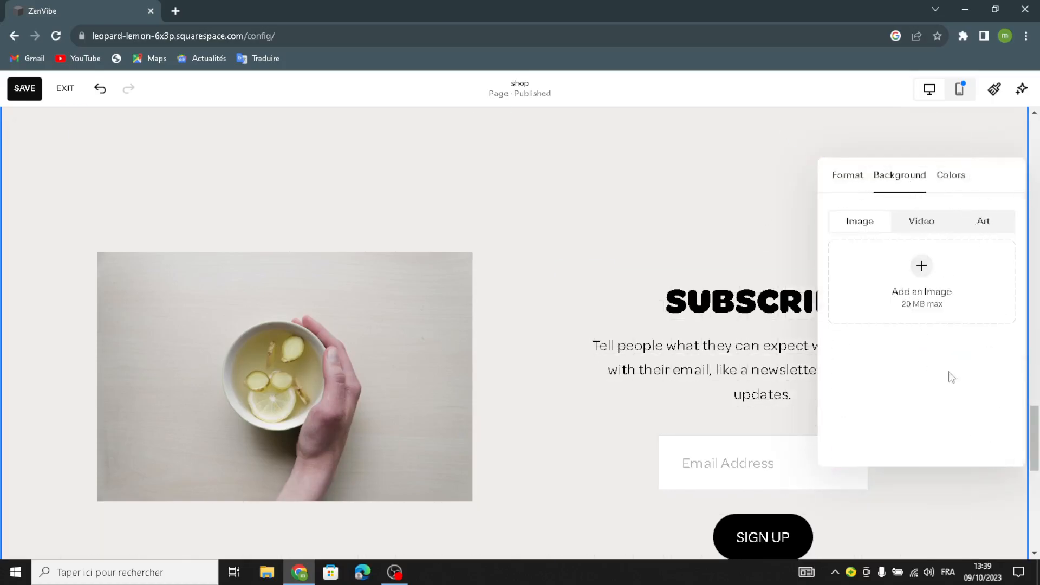
left_click(983, 221)
scroll(899, 352, "down", 5)
left_click(959, 325)
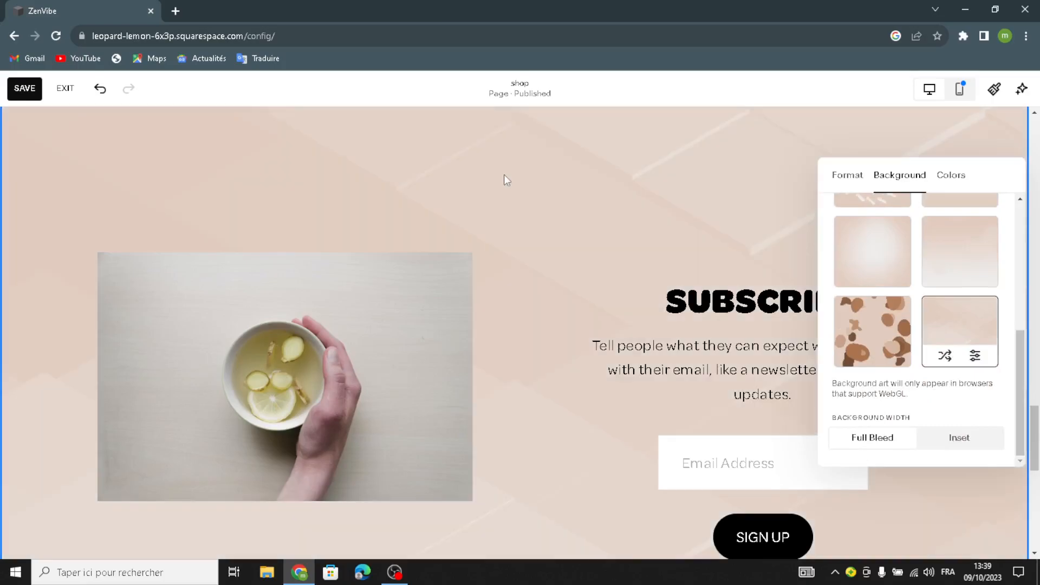
left_click(585, 301)
Step: Open the Subscribe newsletter block's content settings and review its form name, title, description, disclaimer and button text
scroll(490, 327, "down", 4)
scroll(590, 282, "up", 3)
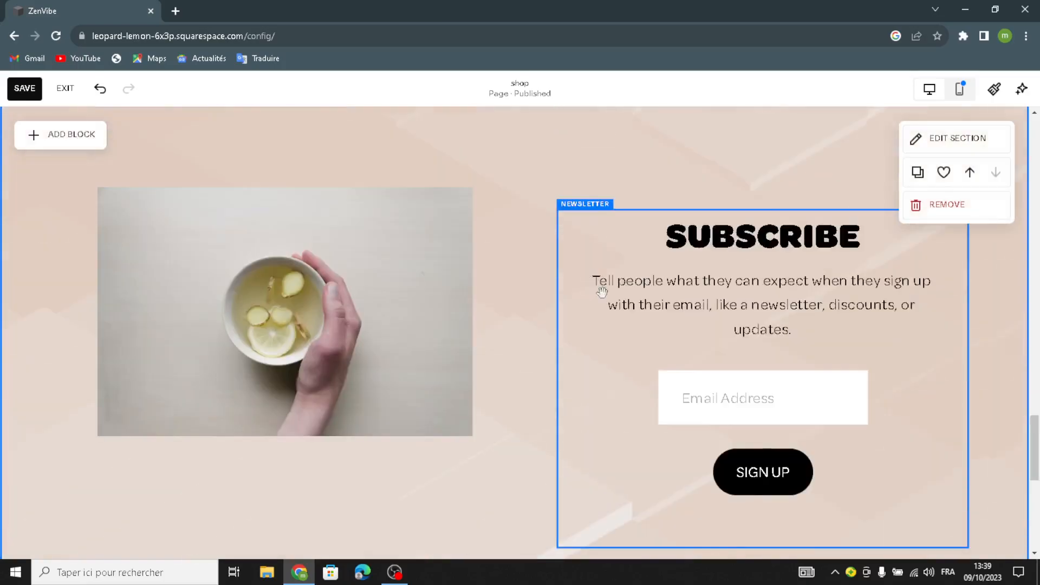
left_click(719, 293)
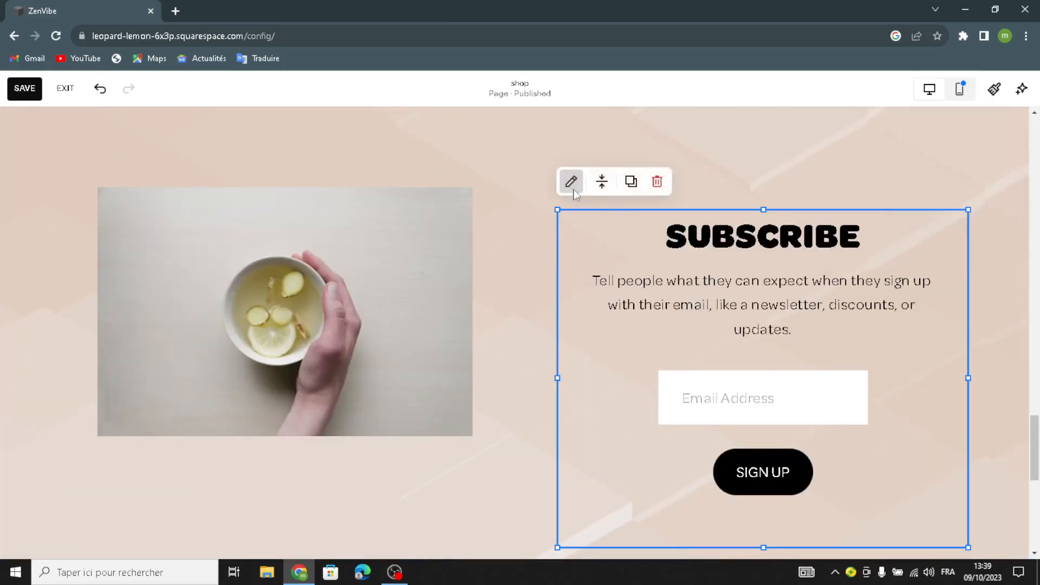
left_click(571, 181)
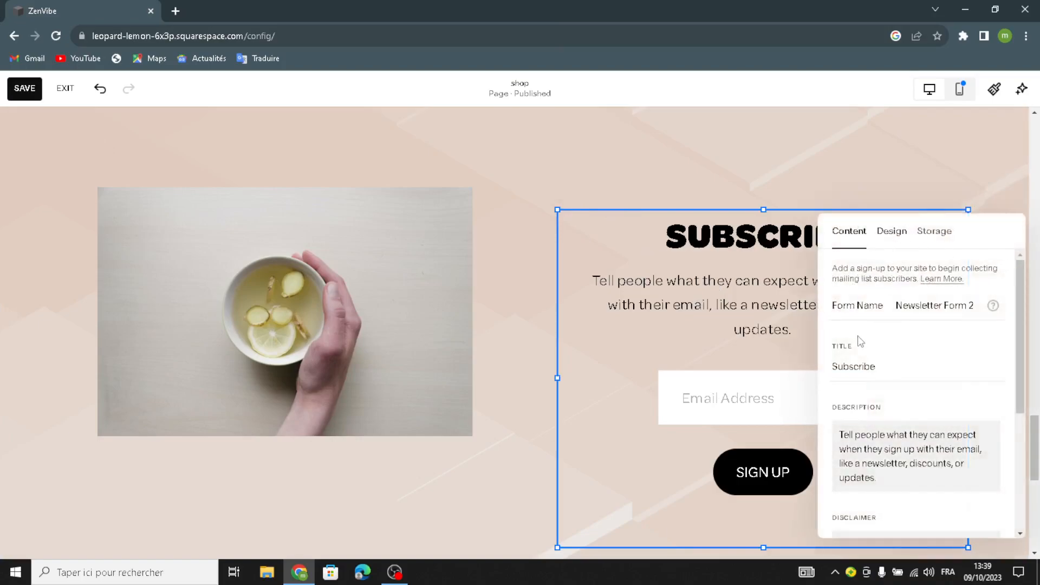
double_click(879, 366)
left_click(920, 361)
scroll(994, 470, "down", 4)
scroll(994, 470, "up", 4)
scroll(995, 470, "down", 4)
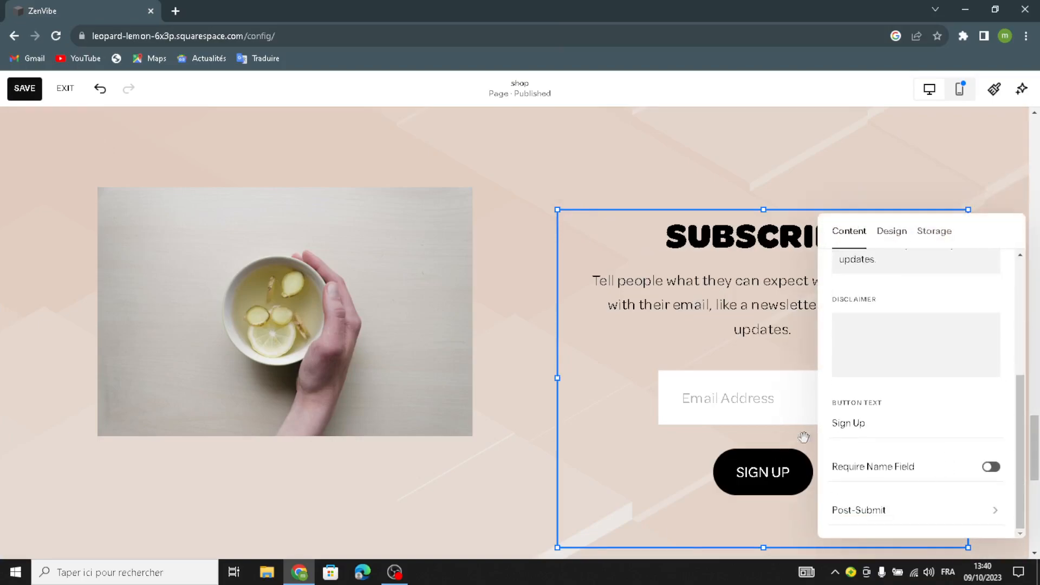
Step: Try a background fill on the Subscribe newsletter block in its design settings, and turn it off again
left_click(875, 433)
left_click(891, 233)
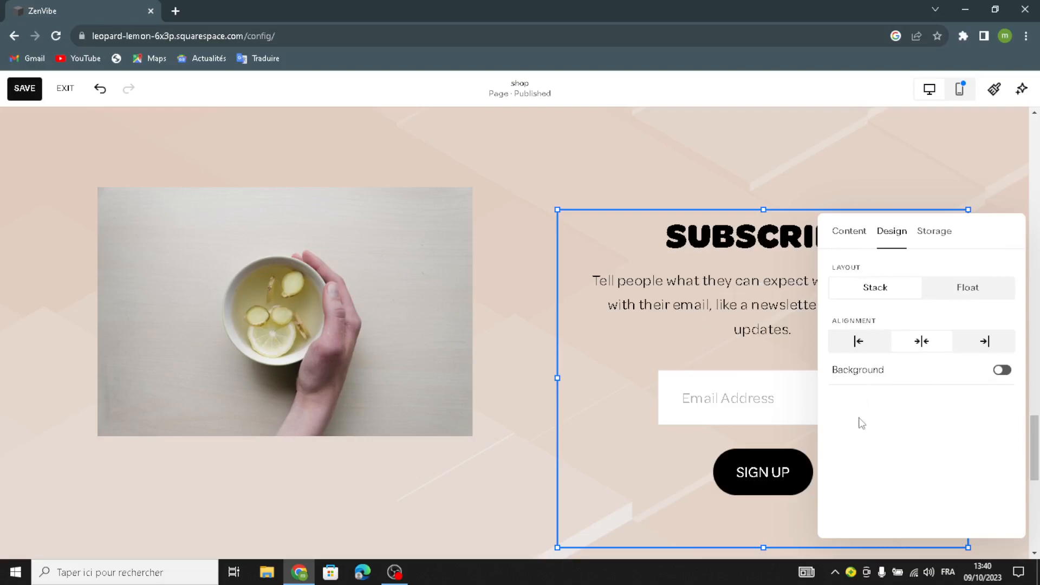
left_click(1000, 373)
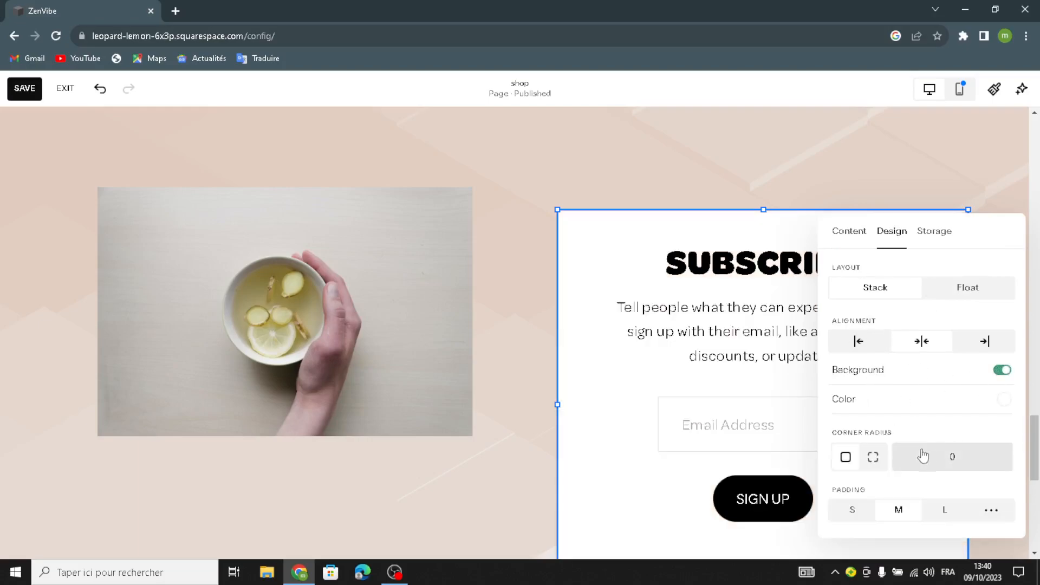
left_click(1001, 371)
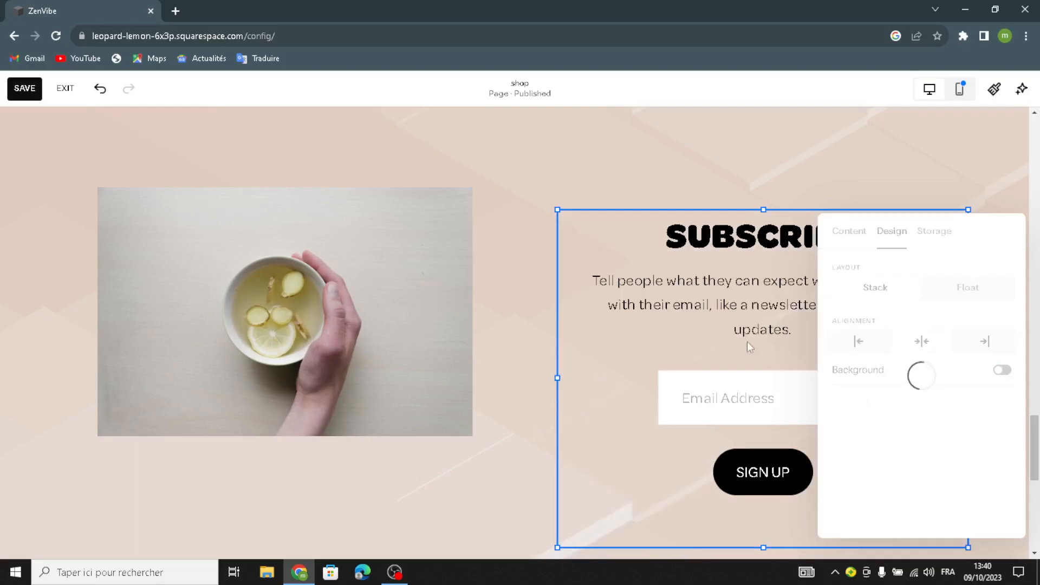
left_click(807, 174)
Step: Give the site footer section the same pale beige geometric background art as the Subscribe section
scroll(748, 249, "down", 8)
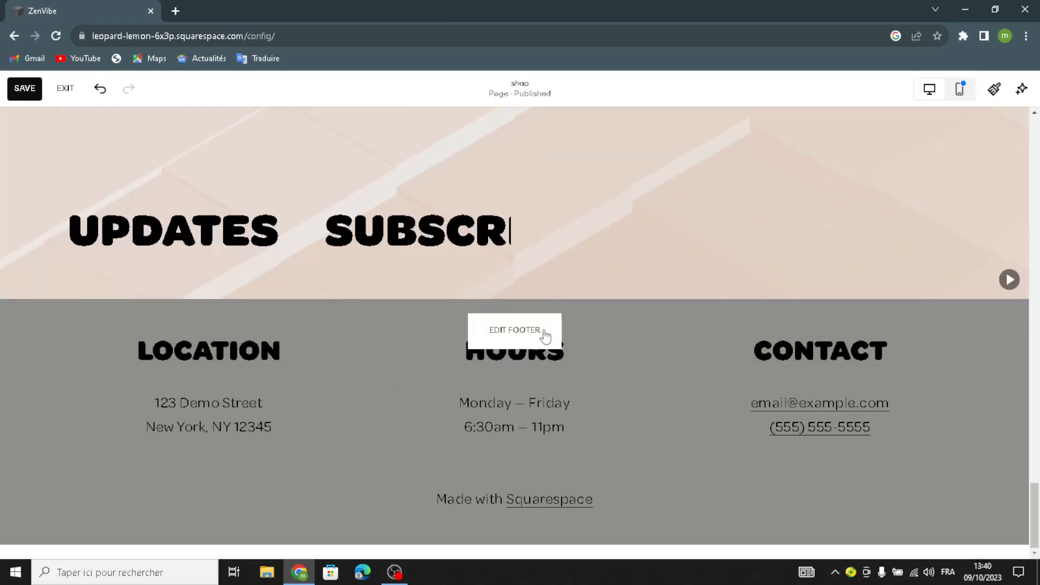
left_click(502, 355)
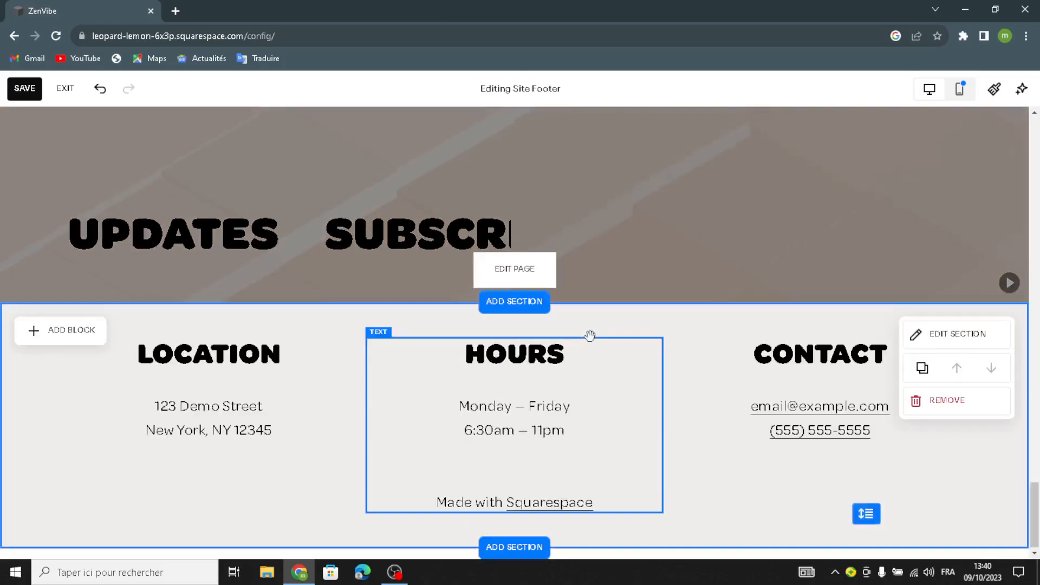
left_click(932, 342)
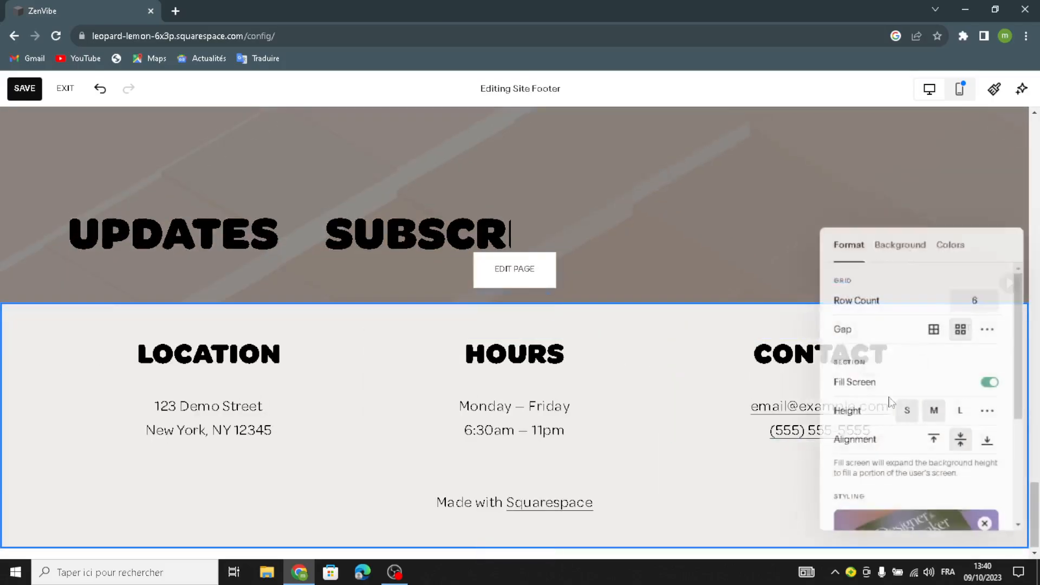
left_click(911, 249)
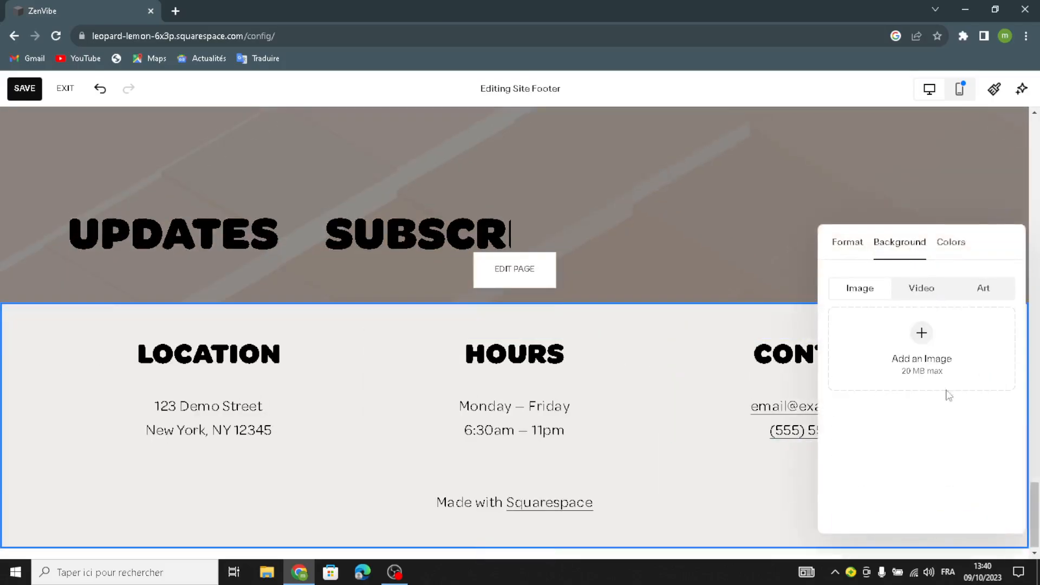
left_click(981, 289)
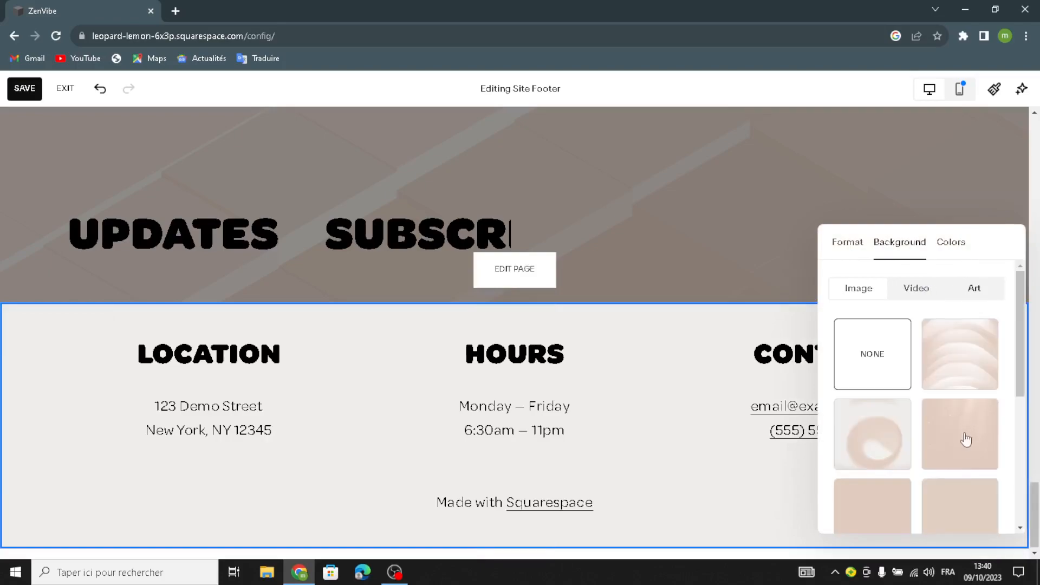
scroll(951, 440, "down", 5)
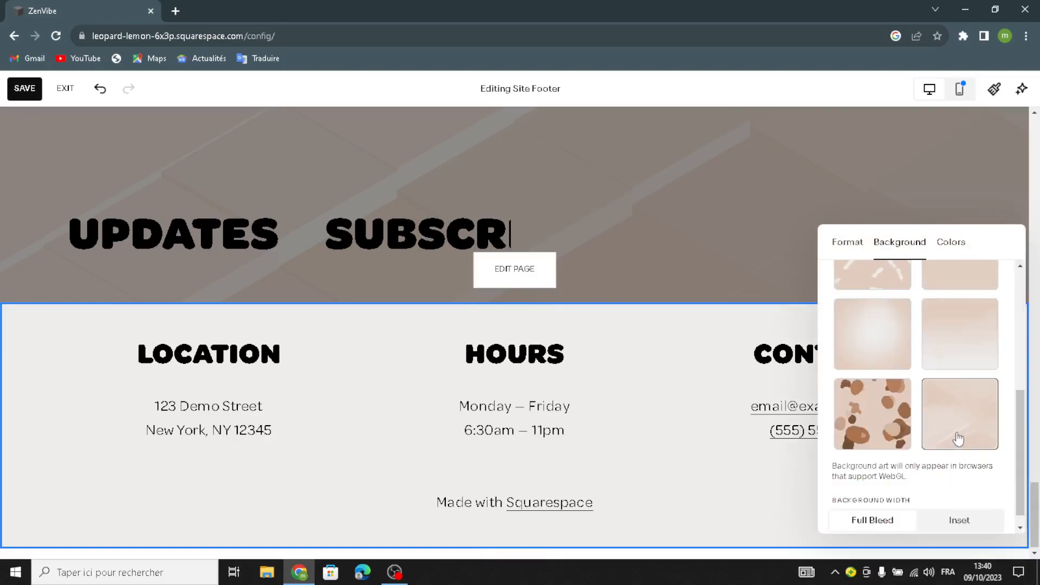
left_click(957, 438)
left_click(662, 380)
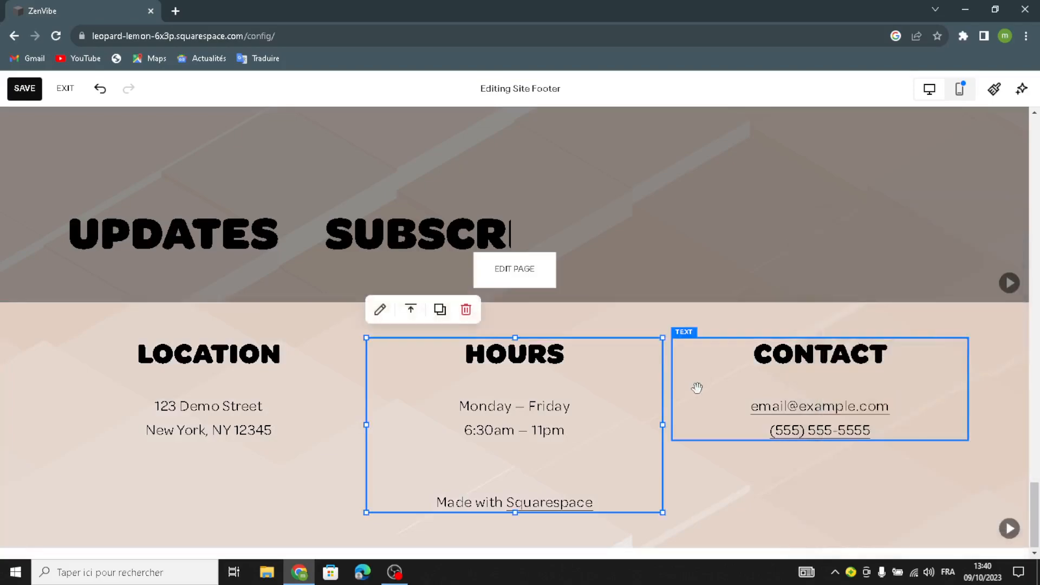
left_click(693, 490)
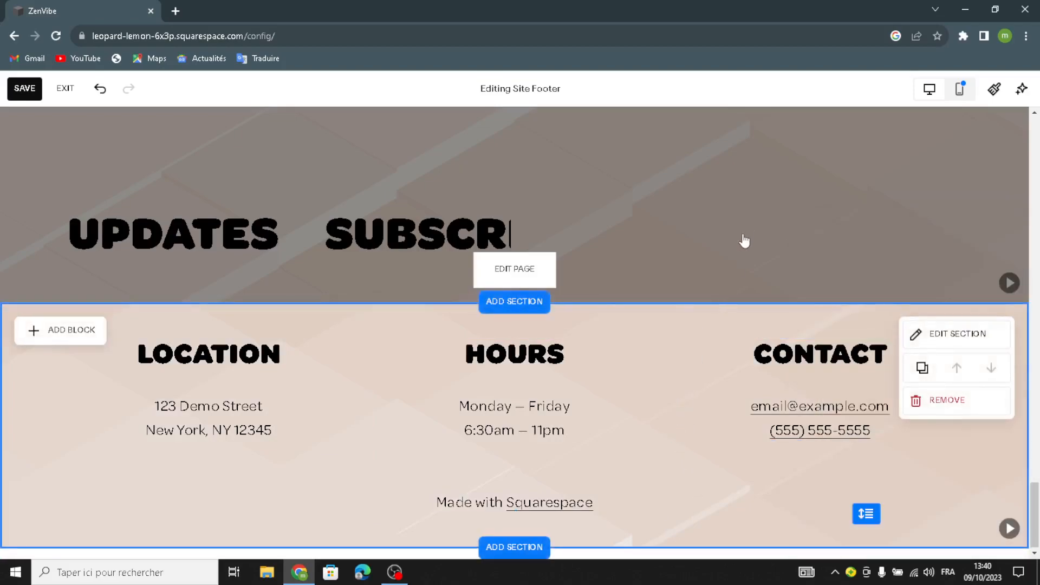
Step: Open the site-wide font styles and browse the available sans-serif font packs without switching from Omnes Pro
scroll(745, 243, "up", 15)
scroll(758, 325, "up", 10)
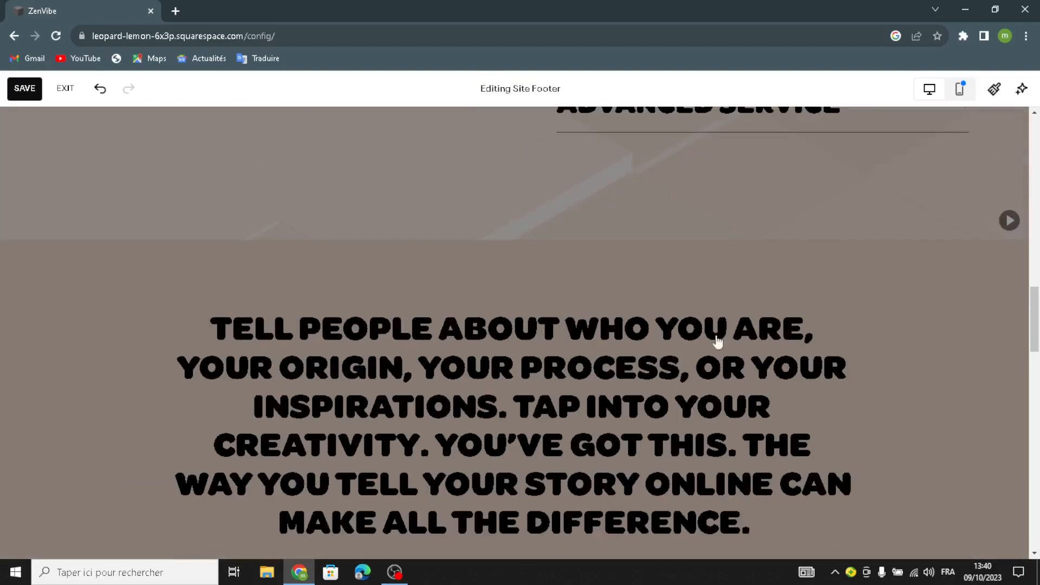
scroll(720, 416, "down", 5)
scroll(704, 412, "up", 5)
scroll(704, 390, "up", 5)
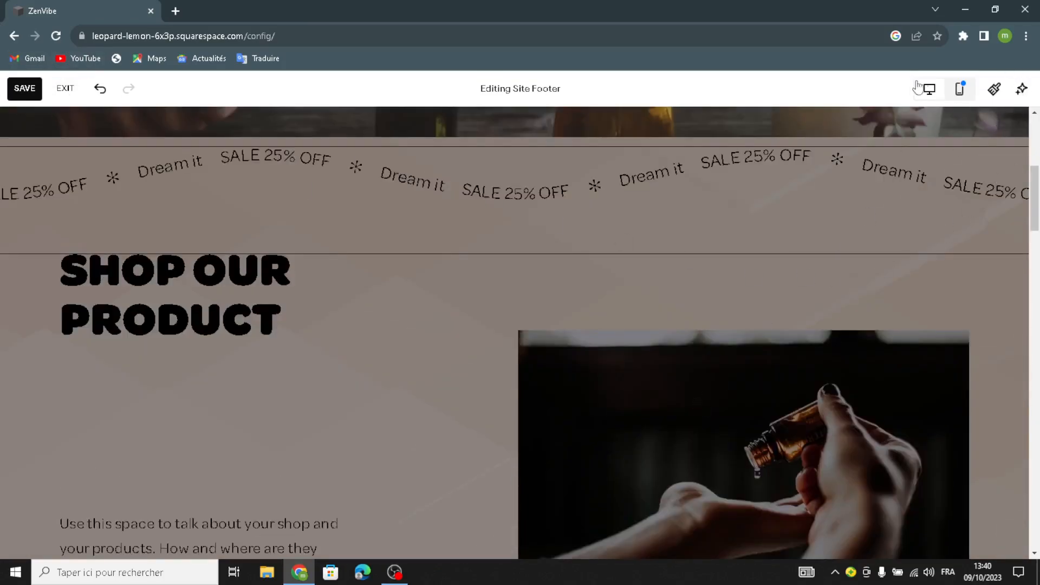
left_click(994, 88)
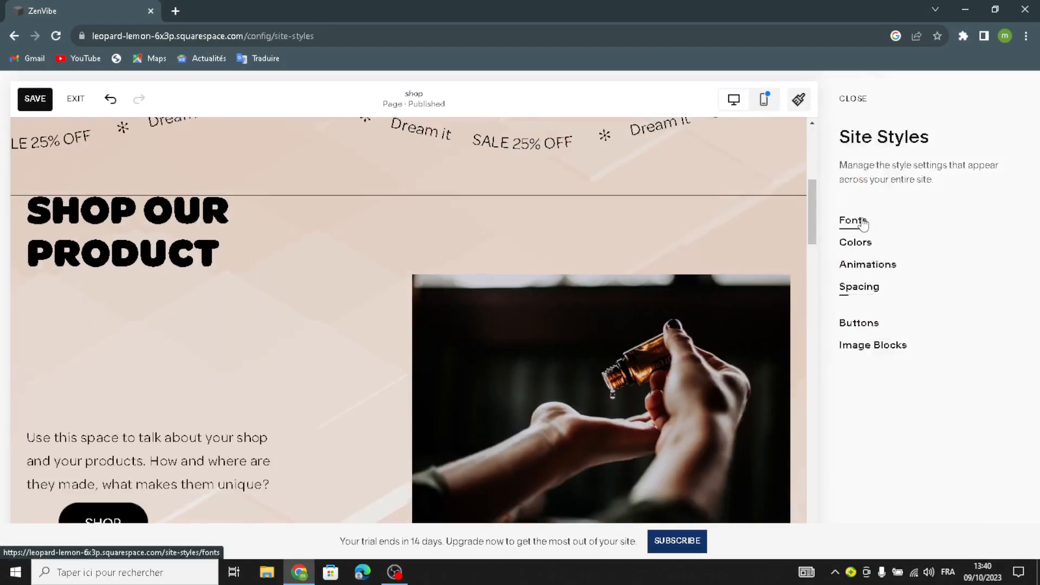
left_click(862, 223)
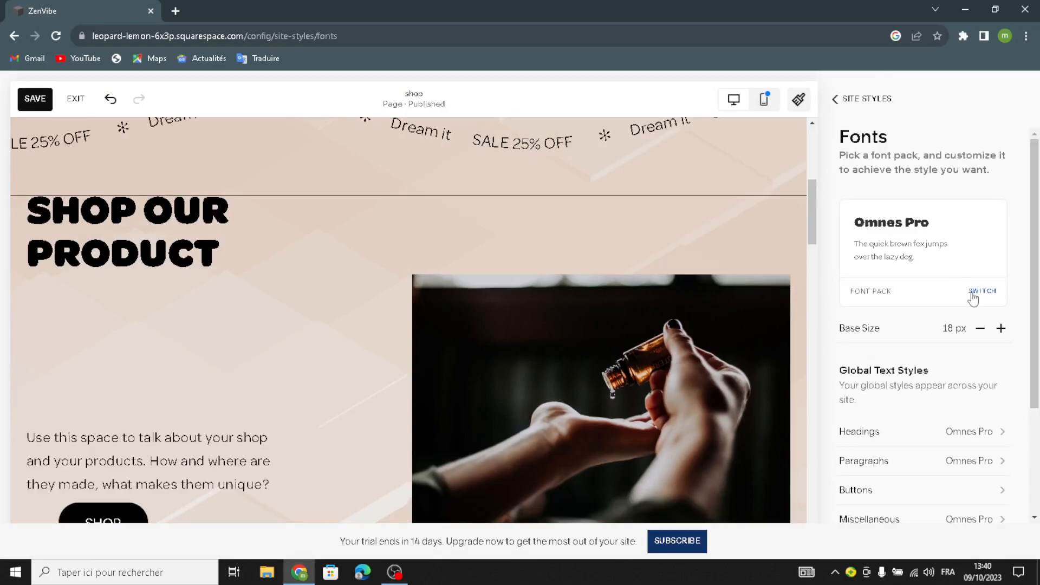
scroll(891, 395, "down", 1)
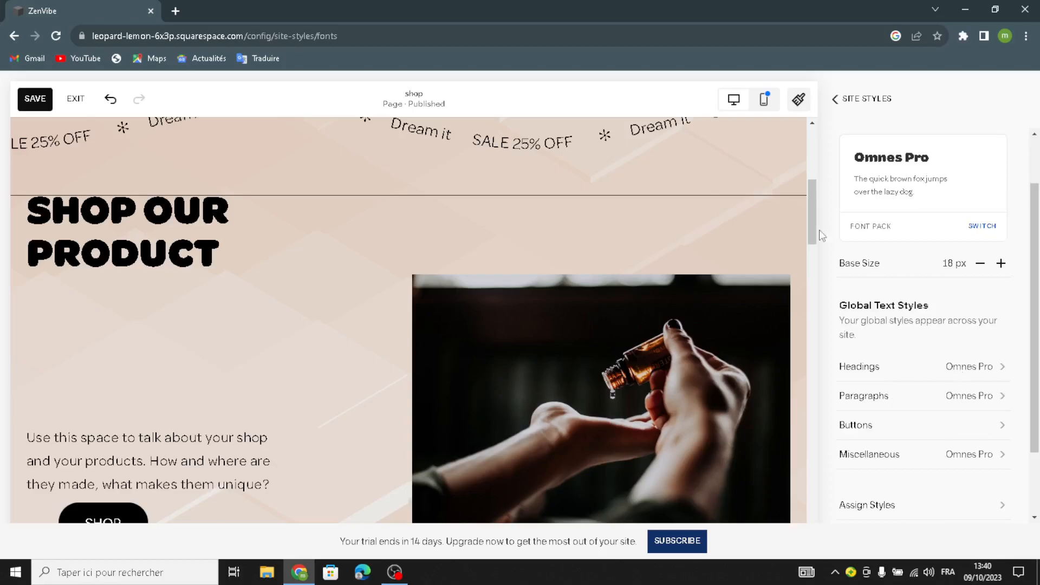
left_click(980, 225)
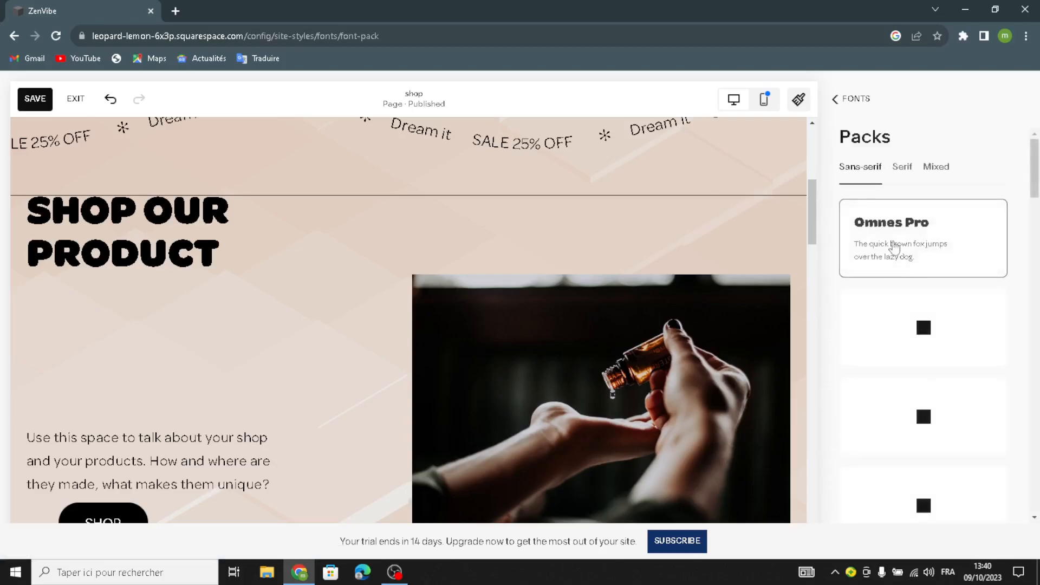
scroll(974, 443, "down", 1)
scroll(974, 443, "down", 3)
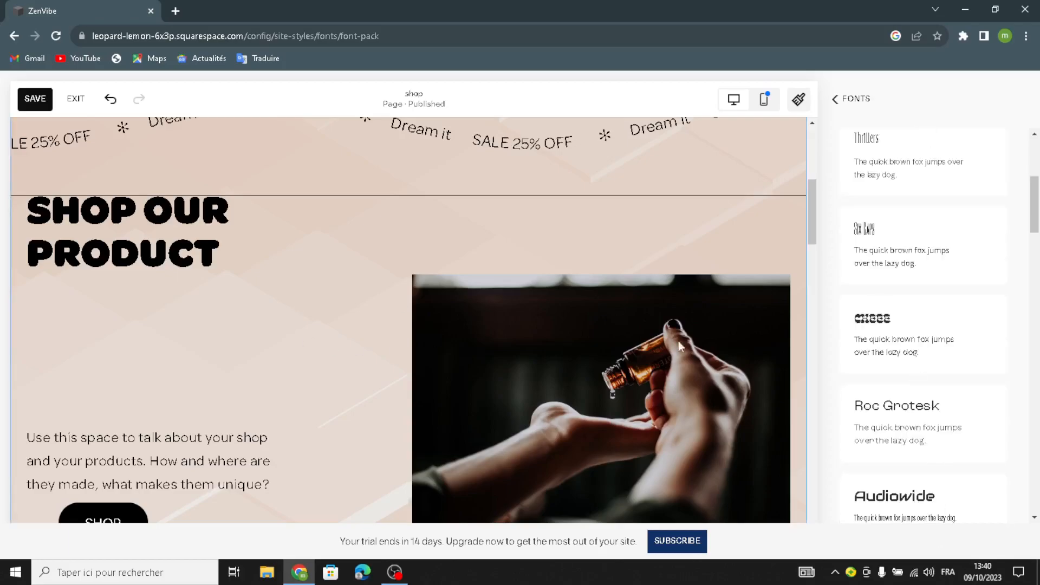
scroll(857, 258, "up", 5)
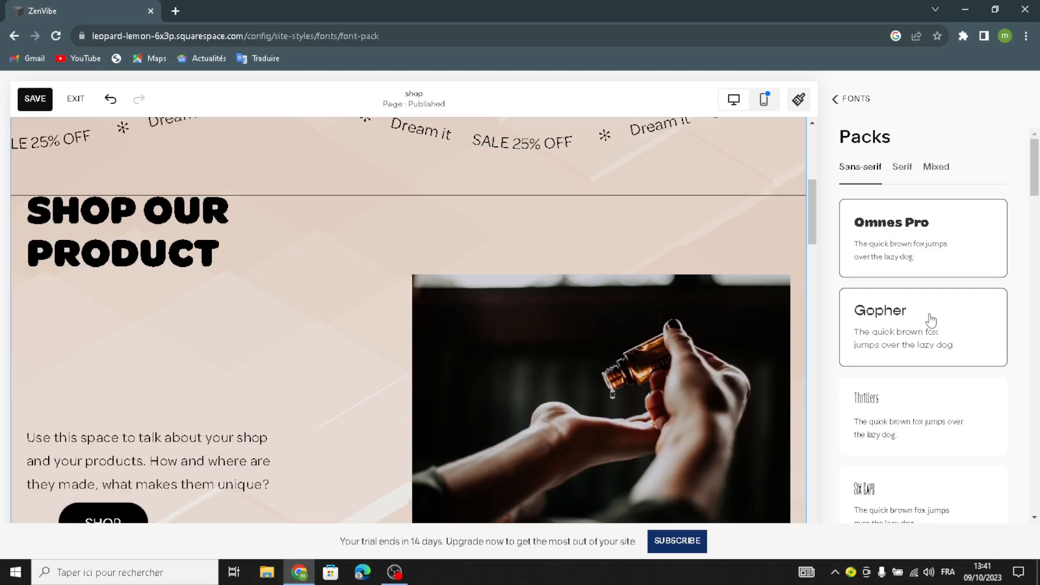
scroll(953, 310, "down", 5)
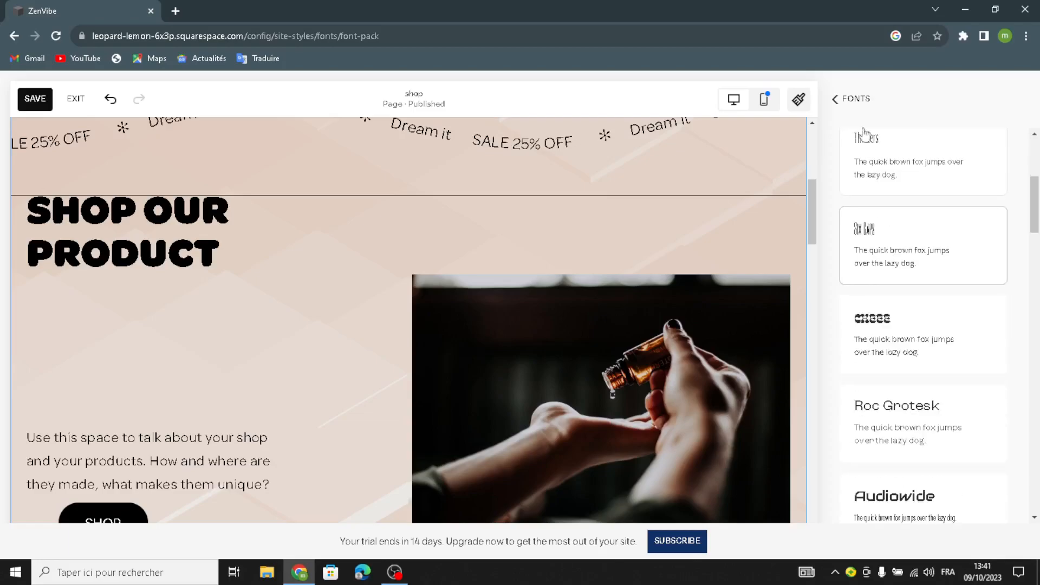
left_click(847, 119)
left_click(833, 98)
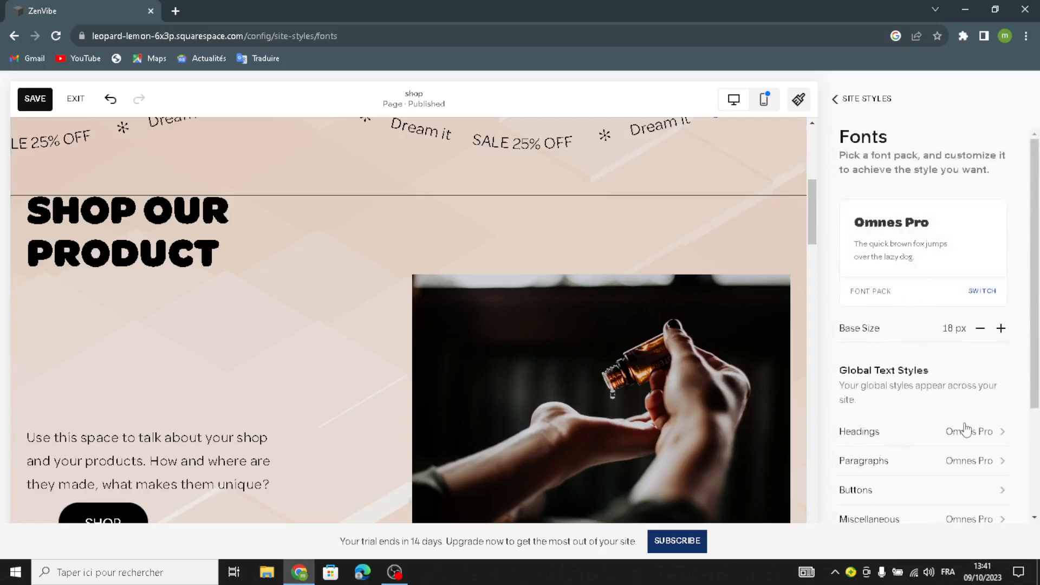
Step: Review the global Headings text style, including its family, weight, line height, letter spacing and text transform
left_click(1006, 432)
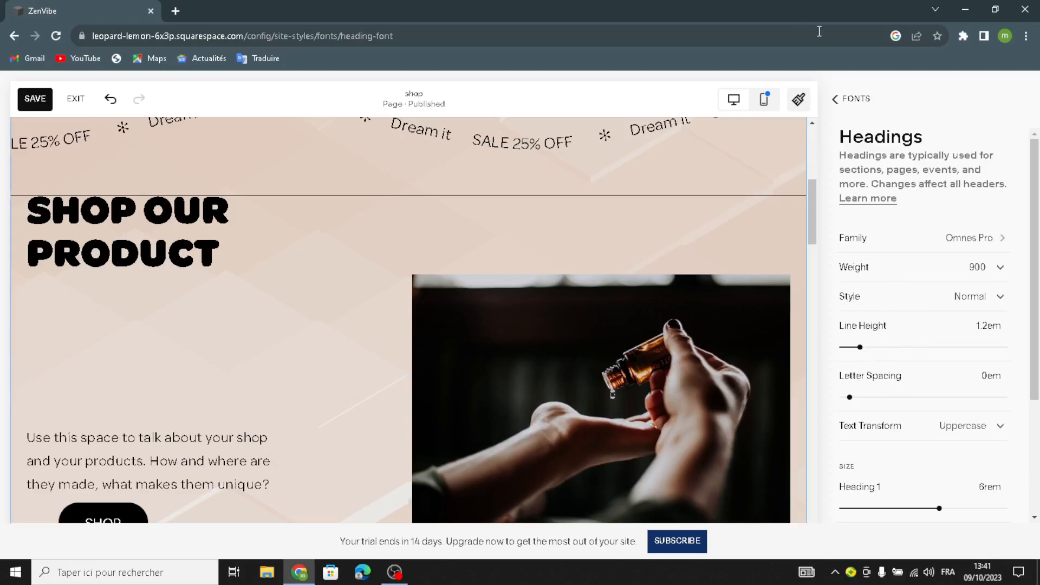
left_click(849, 99)
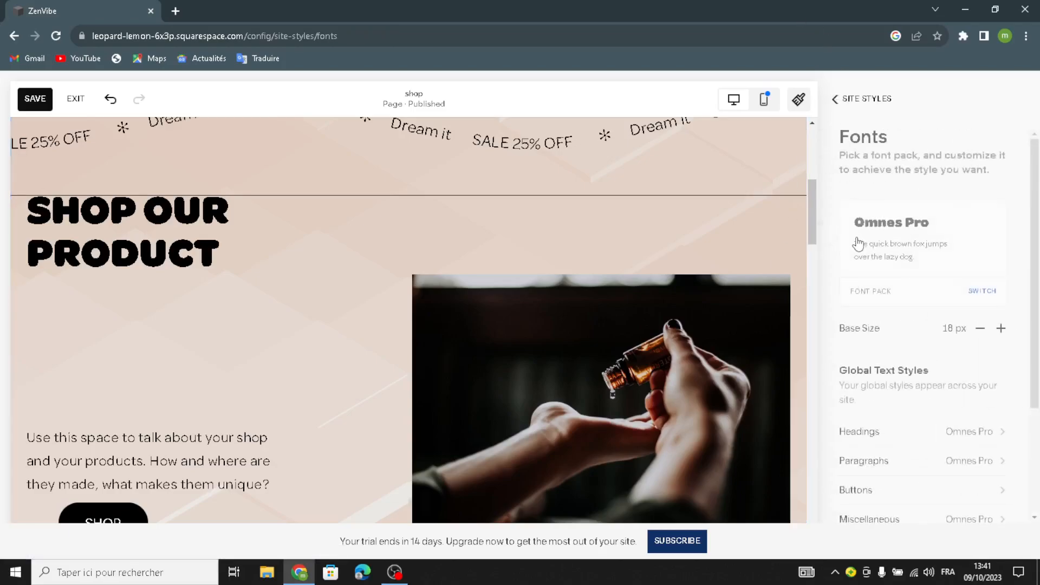
left_click(834, 99)
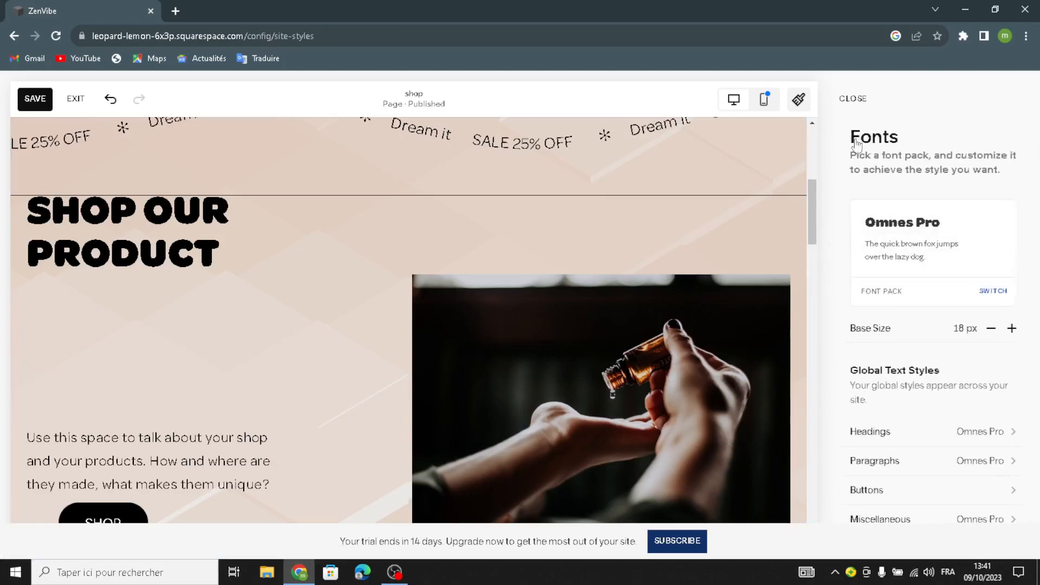
Step: Review the site's color palette and its list of color themes from Lightest 1 to Darkest 2
left_click(867, 242)
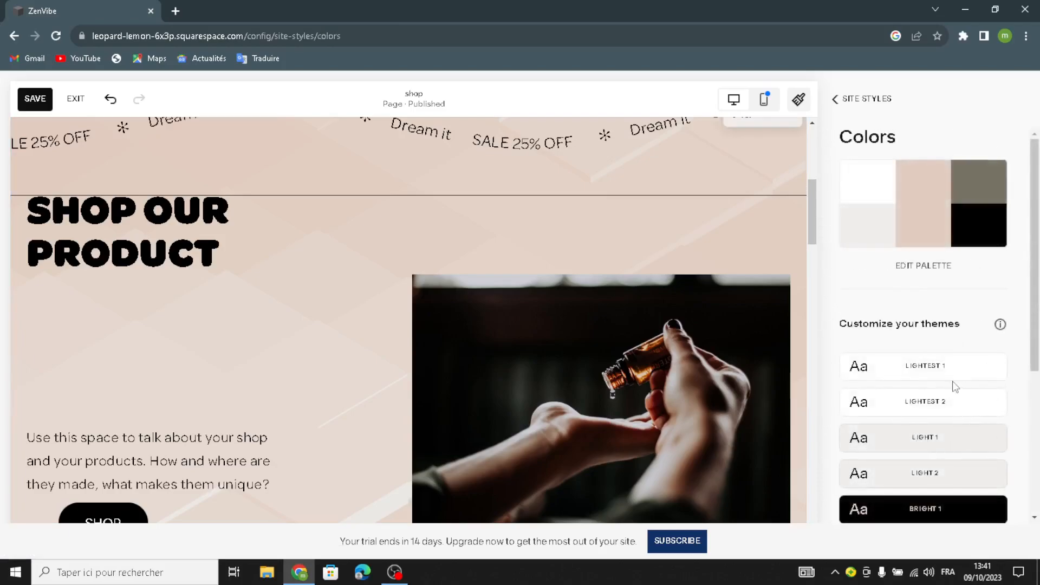
scroll(893, 401, "down", 4)
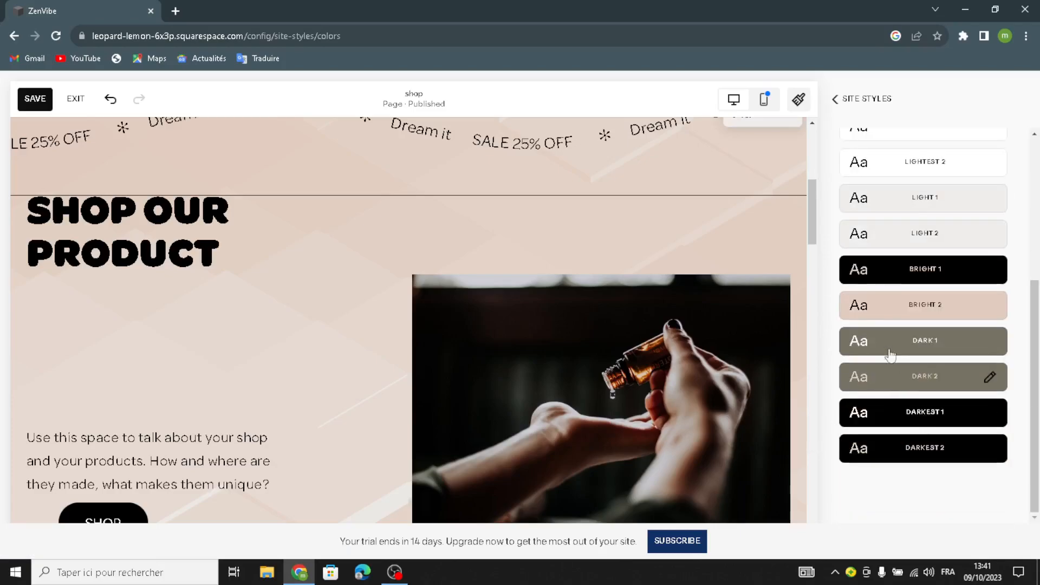
scroll(910, 311, "up", 4)
scroll(909, 314, "down", 4)
scroll(910, 314, "up", 4)
left_click(843, 111)
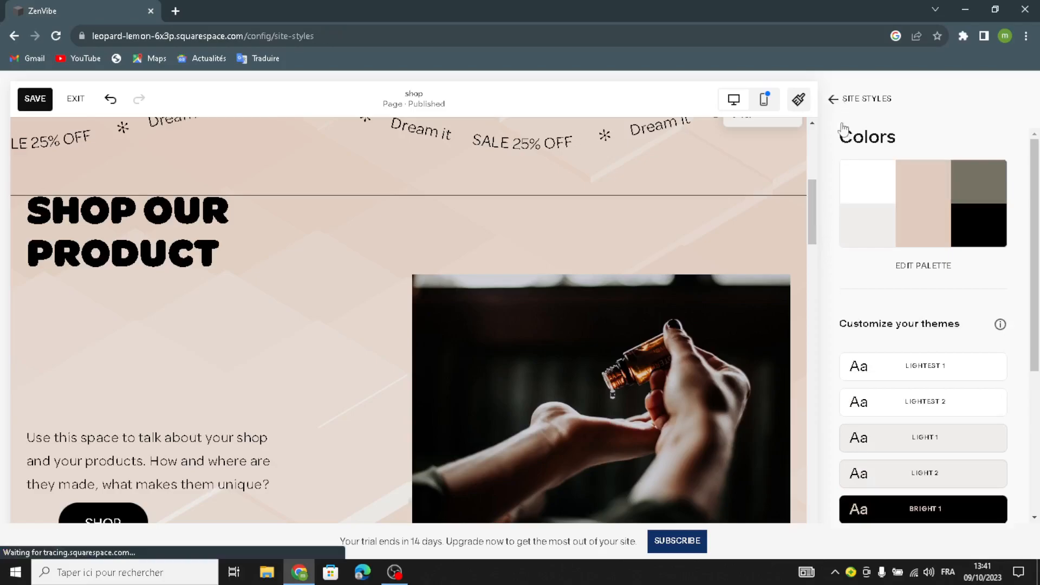
Step: Try the Scale, Slide, Clip and Flex animation styles for the site, and return the style to Fade
left_click(869, 274)
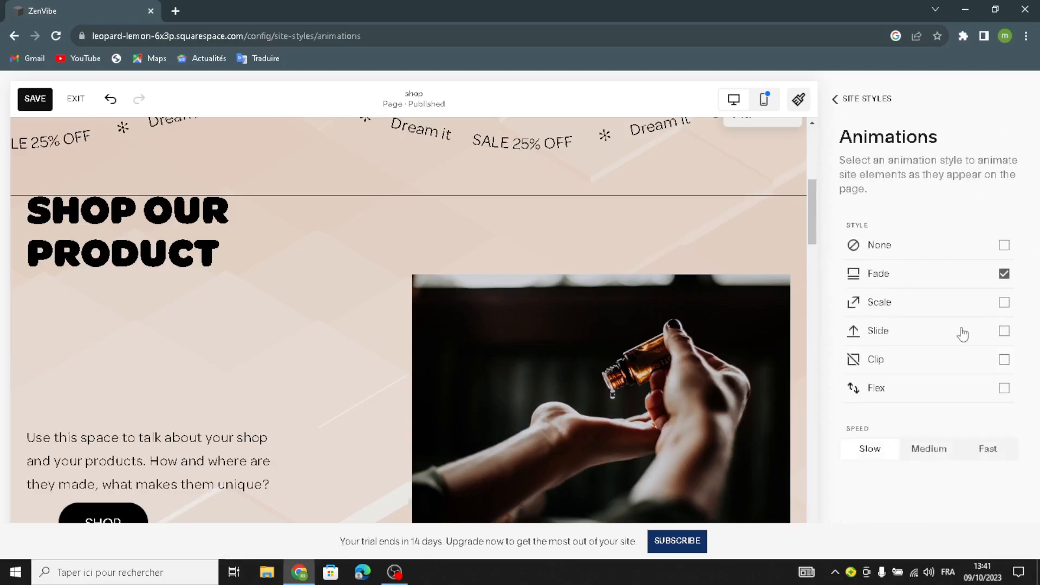
left_click(1004, 304)
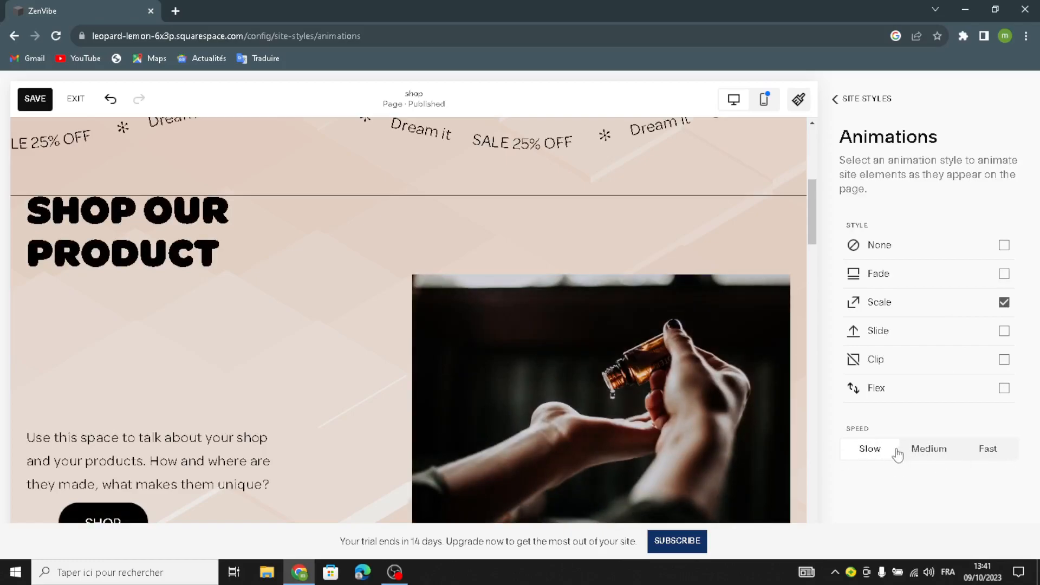
left_click(1005, 331)
left_click(1003, 363)
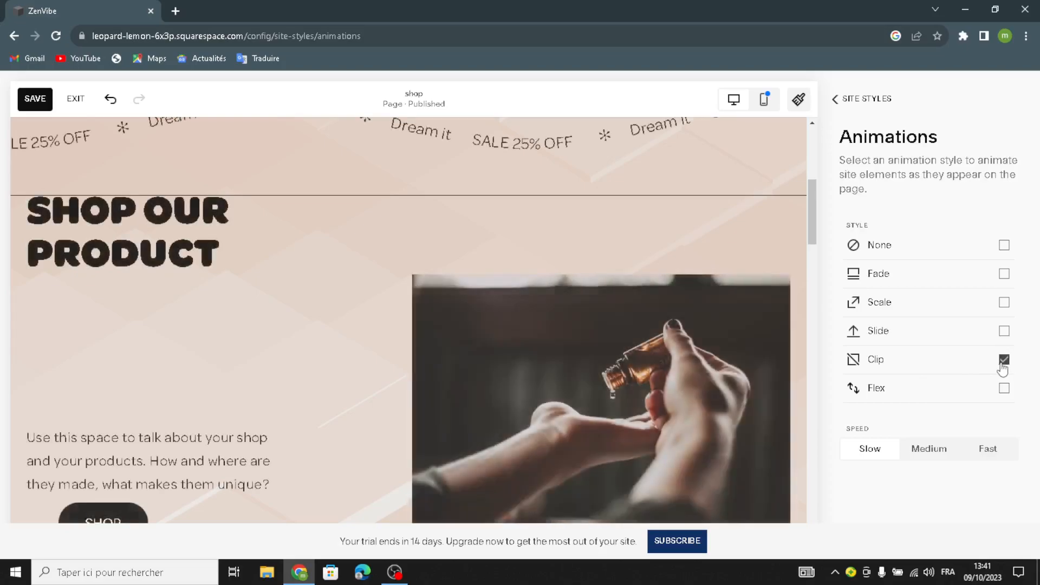
left_click(999, 396)
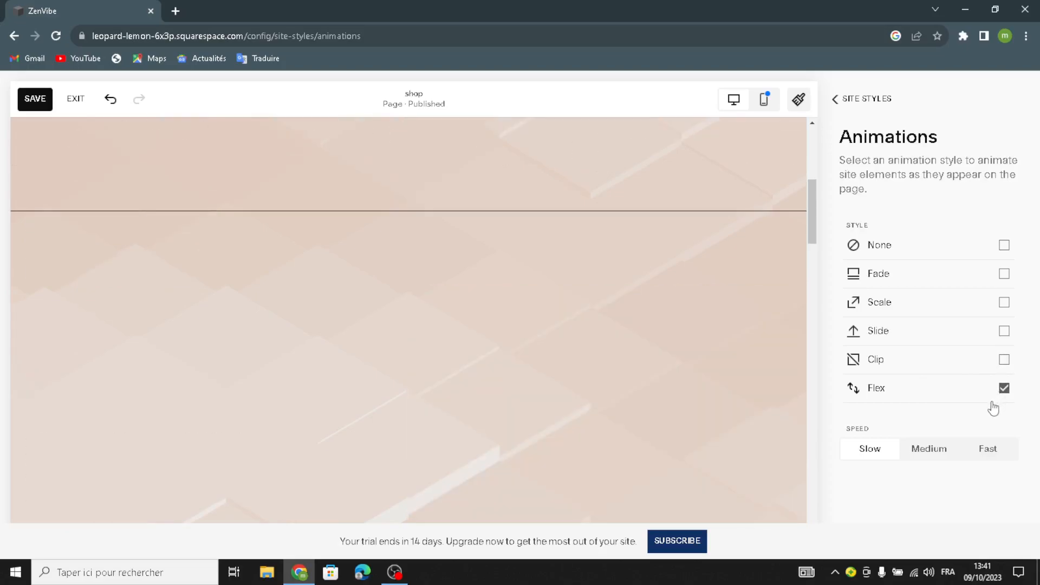
left_click(1004, 359)
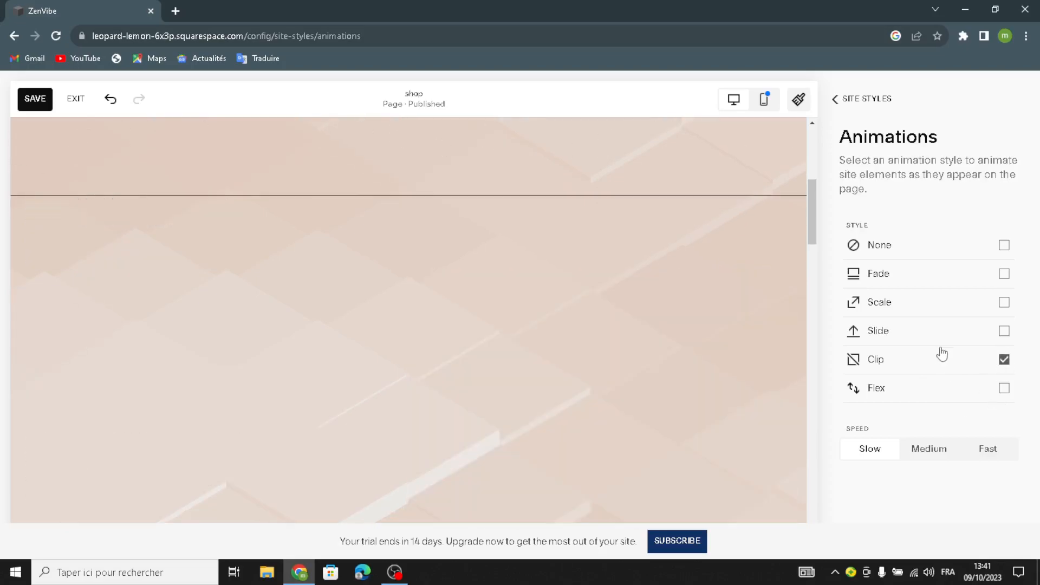
left_click(1004, 274)
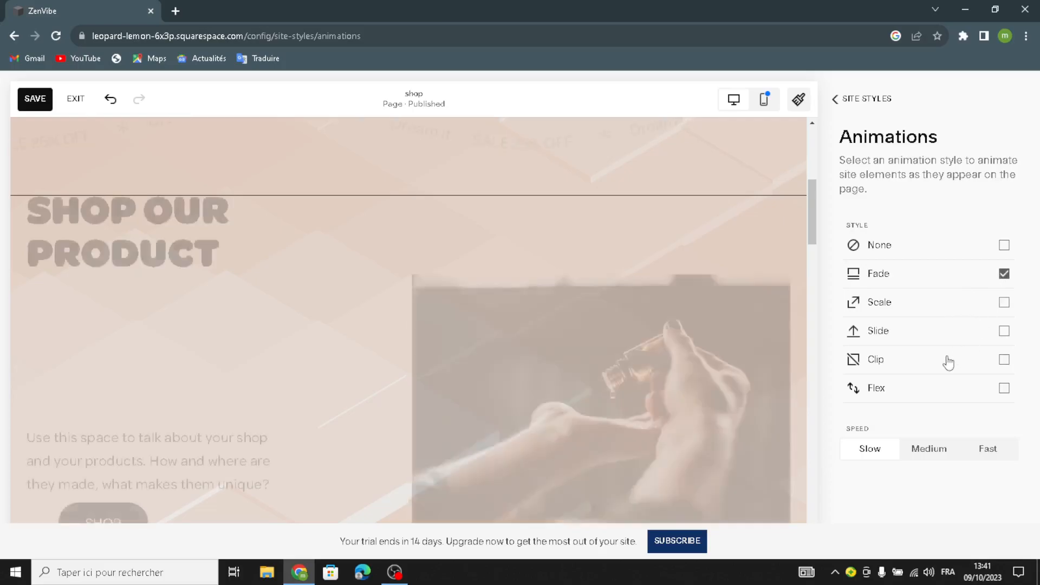
Step: Close the site styles, save the page changes and exit the page editor
left_click(850, 103)
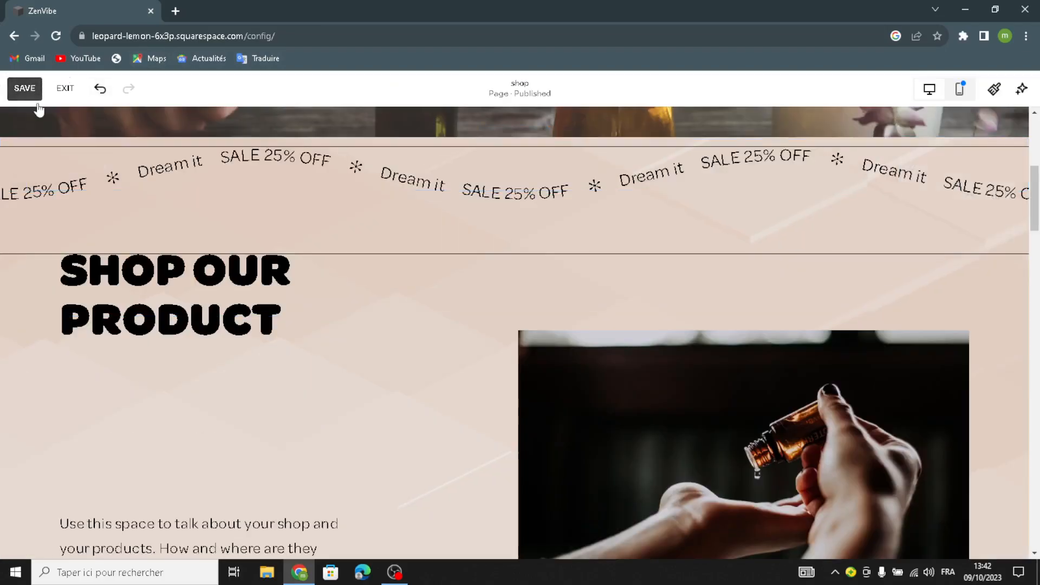
left_click(24, 89)
left_click(67, 91)
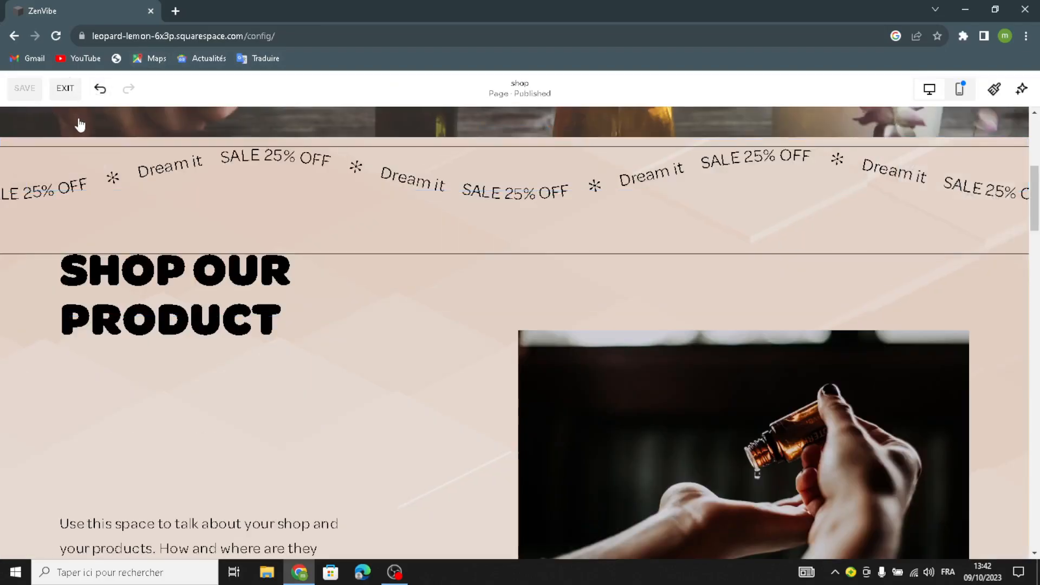